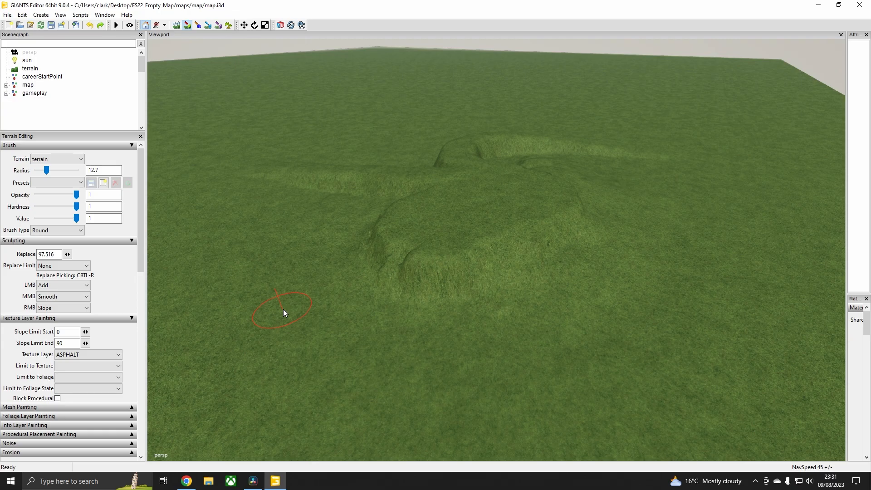
- Choose grassDirt01 as the texture layer for terrain painting
left_click_drag(306, 284, 426, 276, "alt")
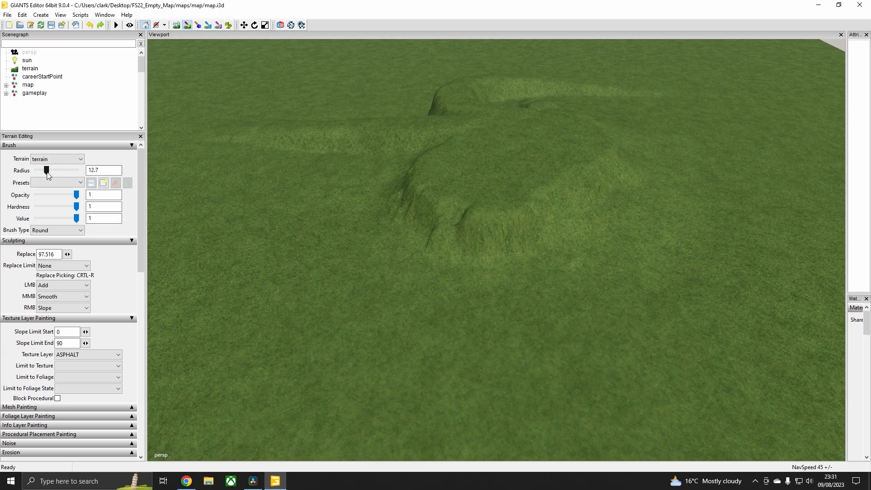
left_click(45, 231)
left_click(45, 233)
left_click(91, 355)
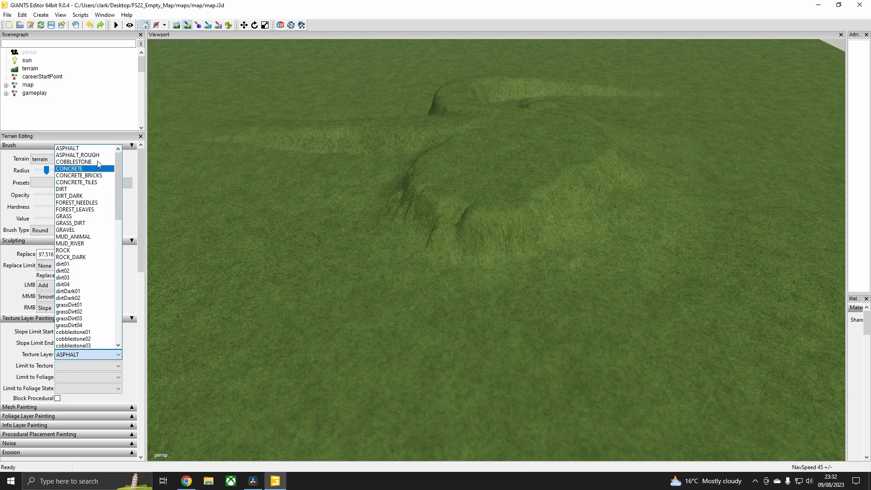
scroll(98, 164, "down", 10)
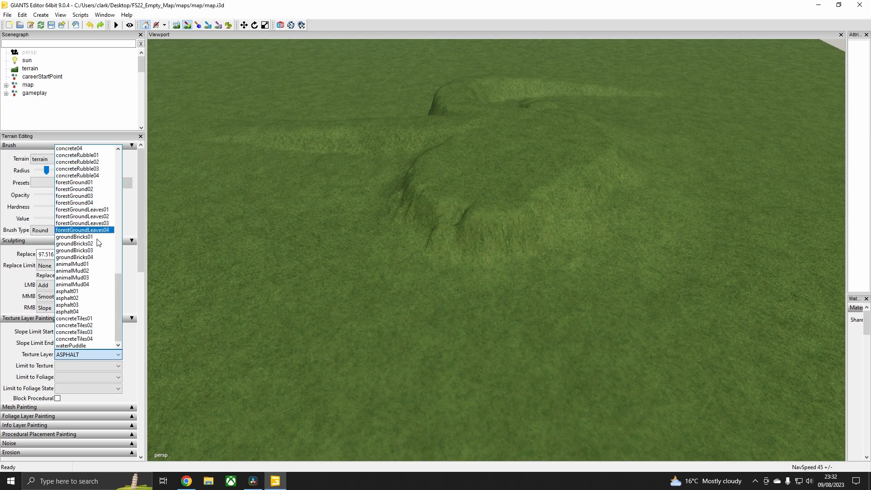
scroll(80, 326, "up", 2)
scroll(80, 318, "up", 8)
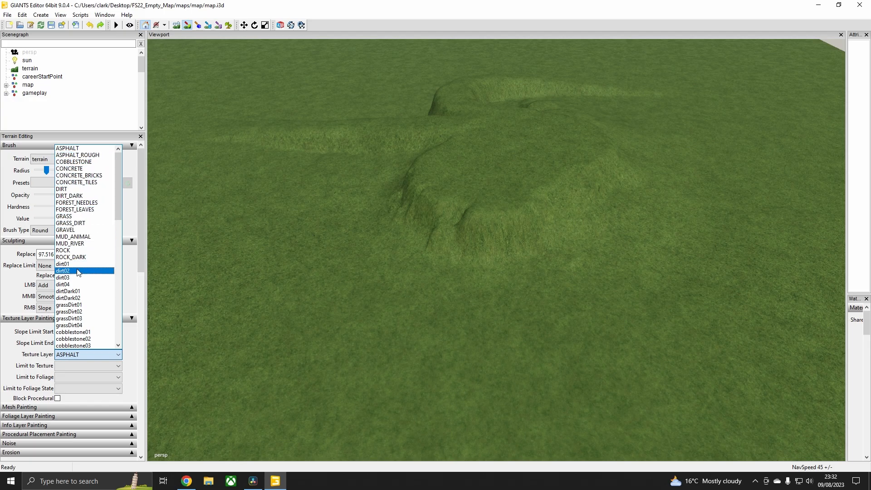
scroll(80, 274, "down", 1)
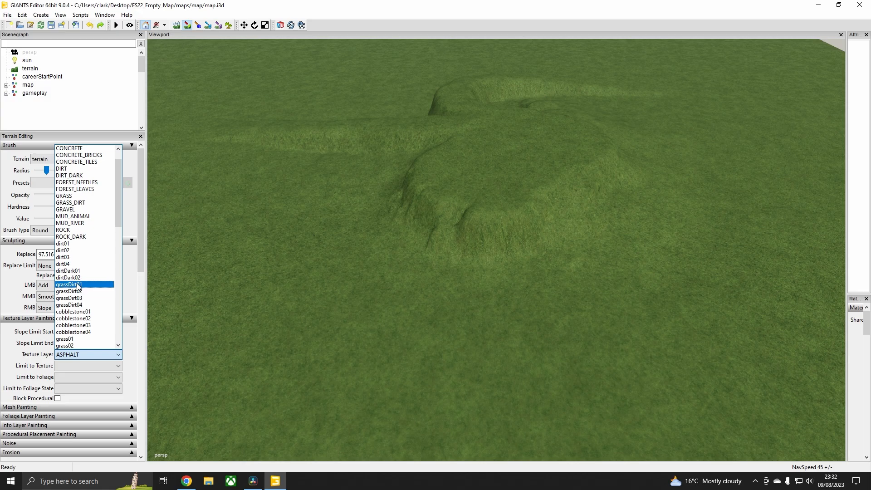
left_click(77, 284)
- Change the terrain brush type to Square and reduce its radius to 3.95
scroll(300, 311, "up", 5)
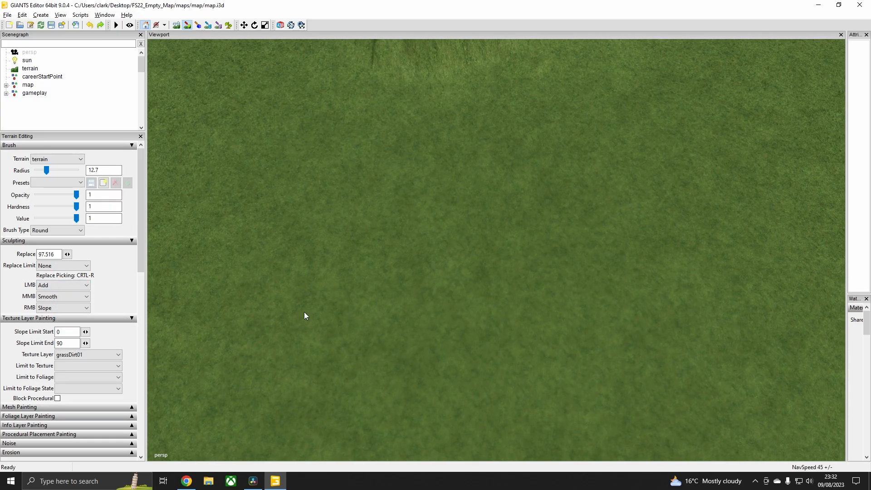
scroll(341, 290, "up", 3)
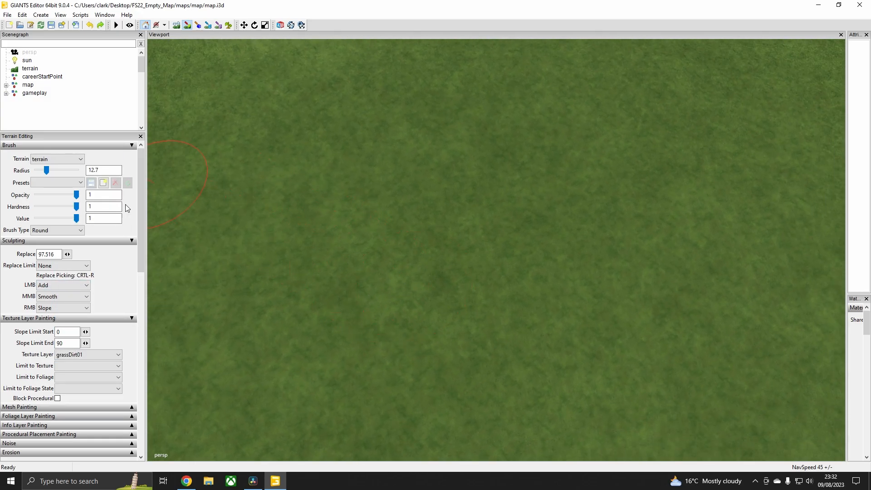
left_click(54, 231)
left_click(50, 247)
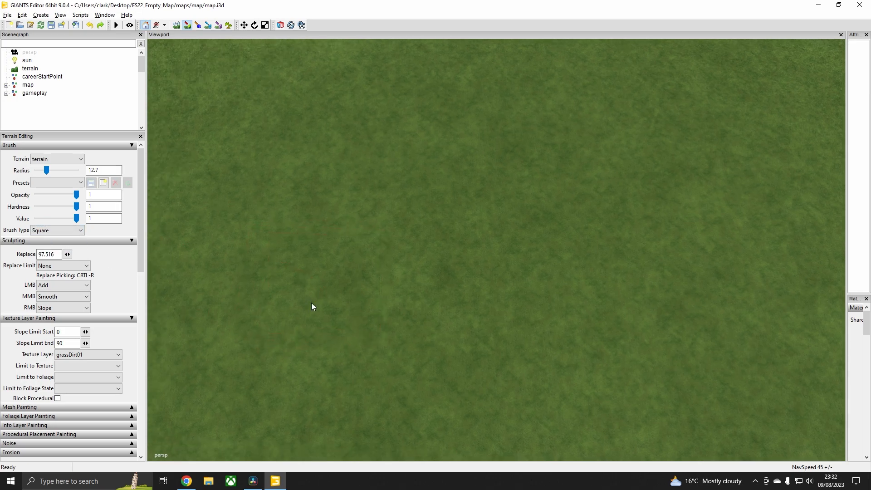
scroll(374, 278, "down", 6)
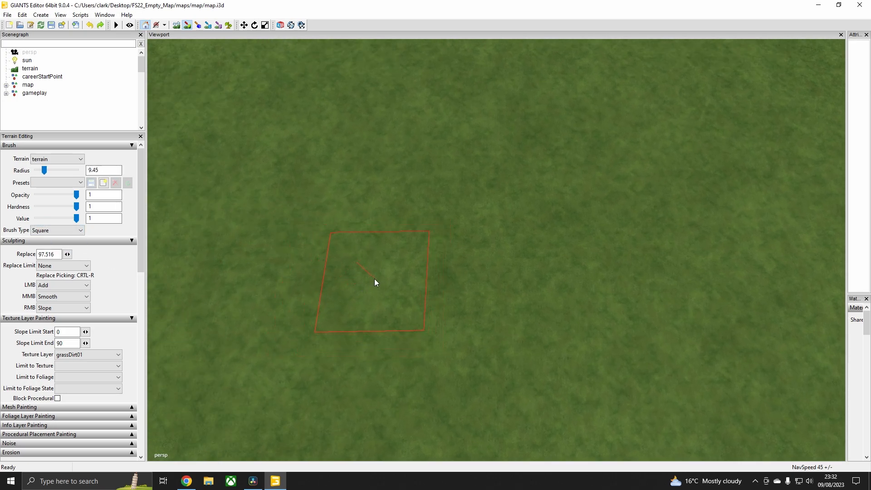
right_click_drag(400, 288, 470, 242, "alt")
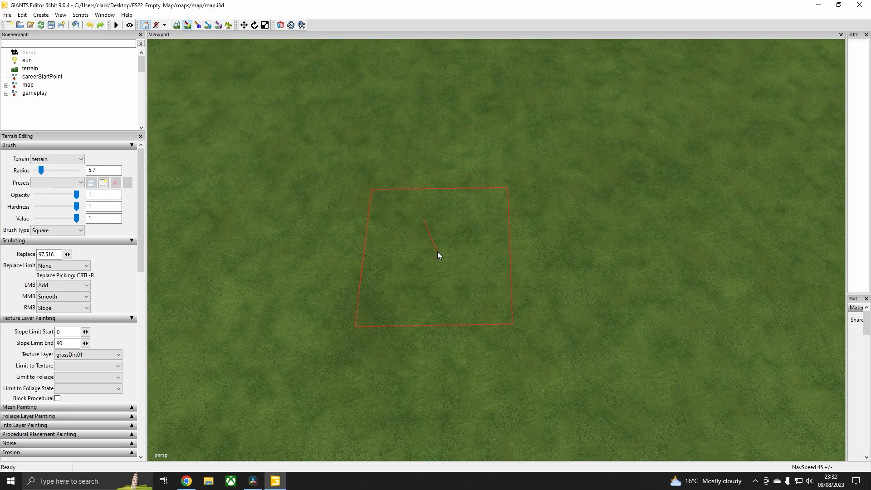
- Set the texture layer to DIRT and paint one square patch on the flat grass
left_click(84, 355)
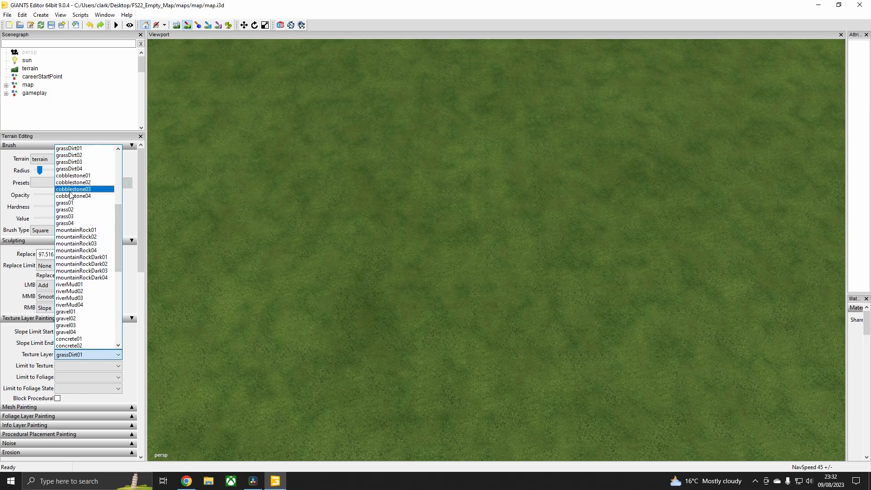
scroll(71, 200, "up", 6)
scroll(71, 199, "up", 2)
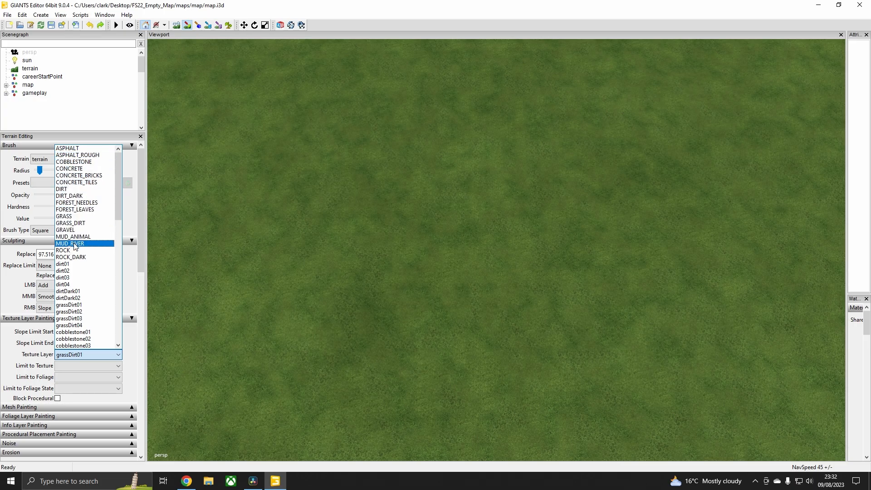
left_click(67, 189)
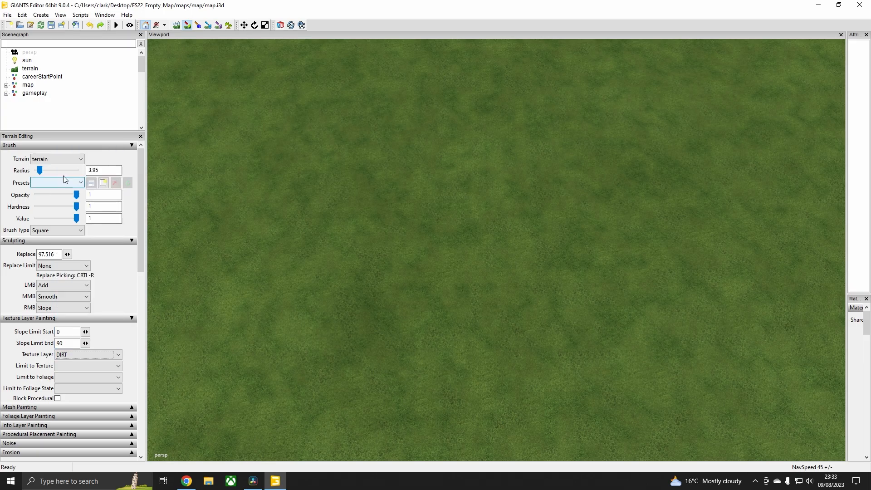
left_click(55, 155)
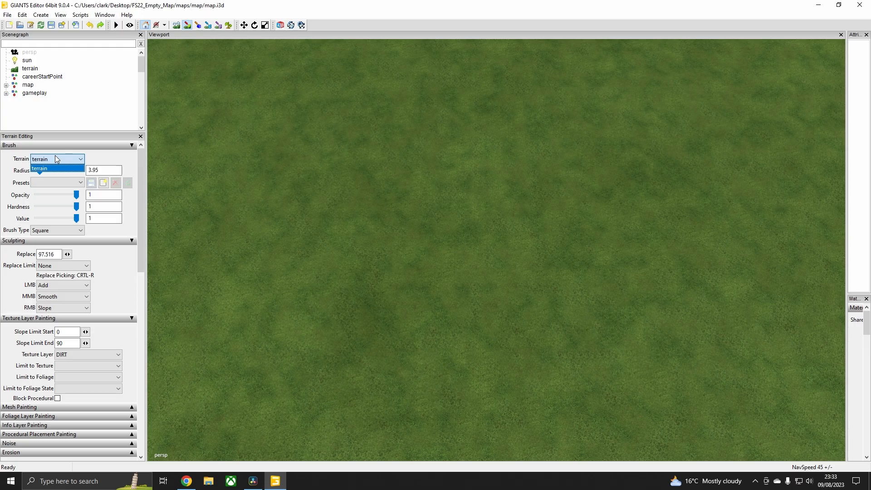
left_click(56, 157)
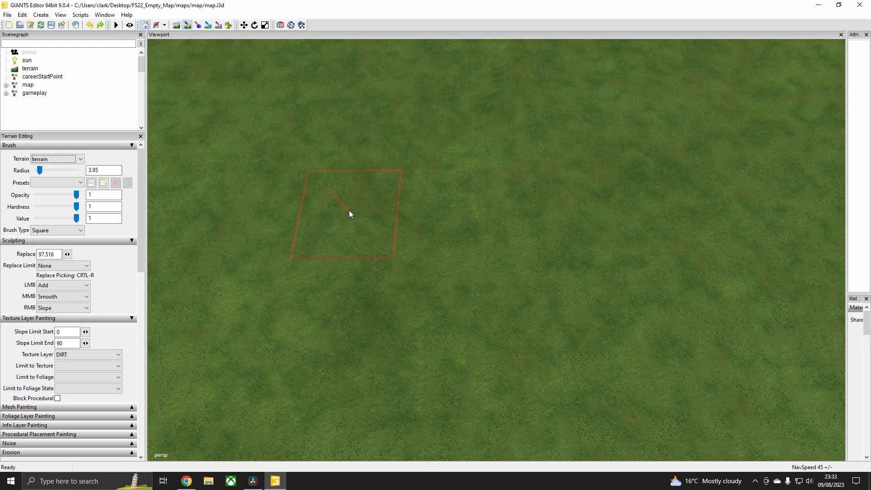
left_click(458, 166)
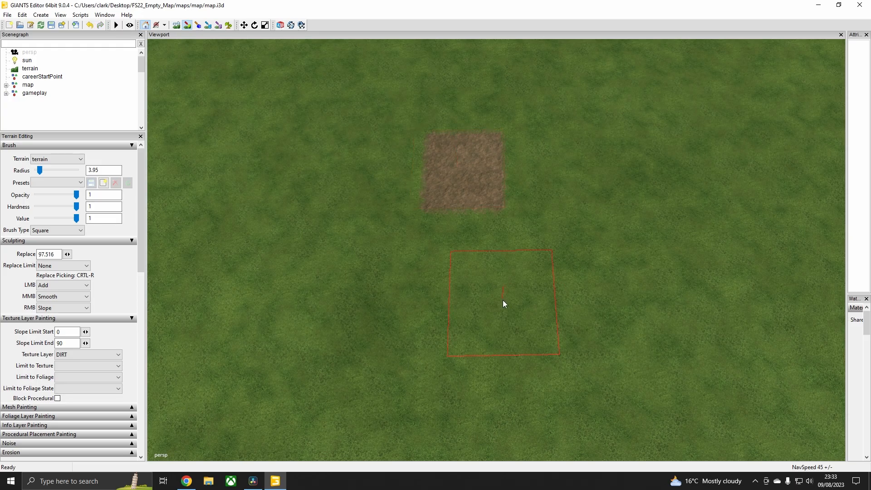
- Paint a square patch of dirt01 in front of the DIRT patch and a dirt02 patch beside it
left_click(71, 356)
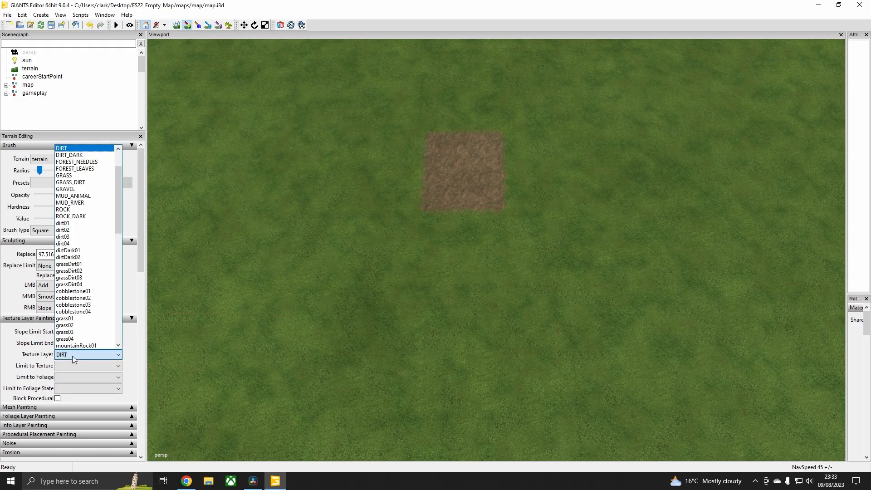
left_click(71, 223)
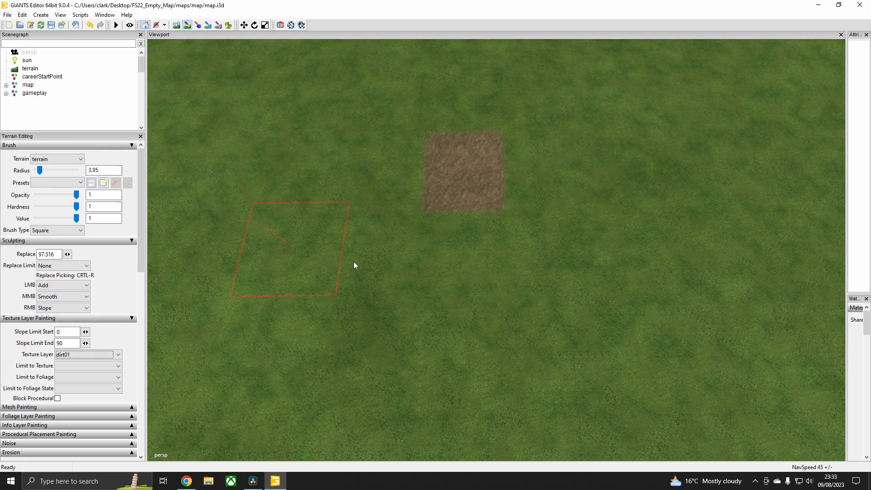
left_click(287, 275)
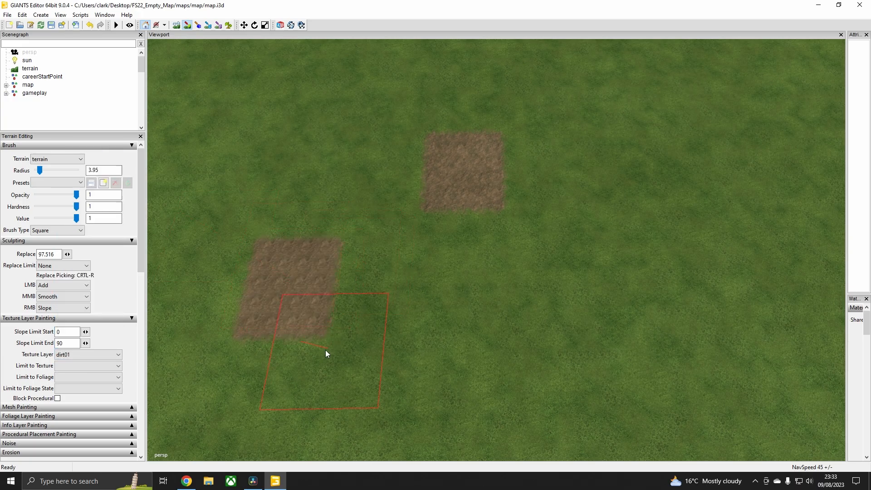
left_click(69, 356)
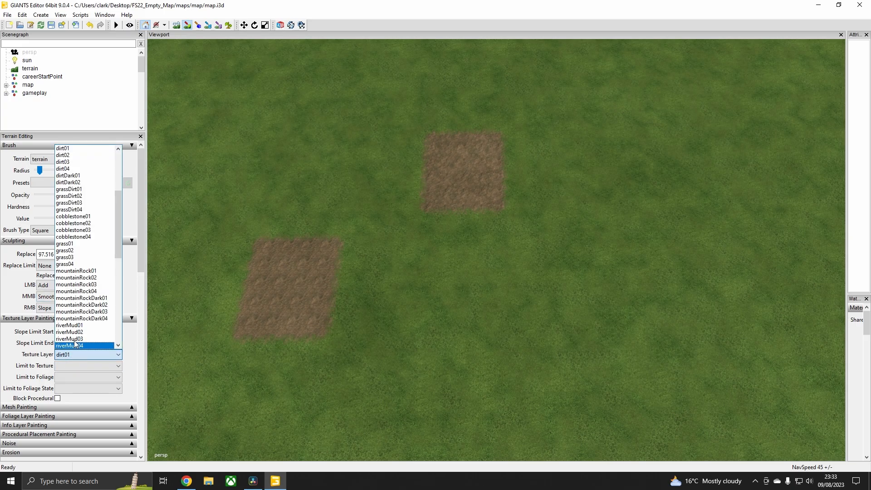
left_click(69, 155)
left_click(421, 289)
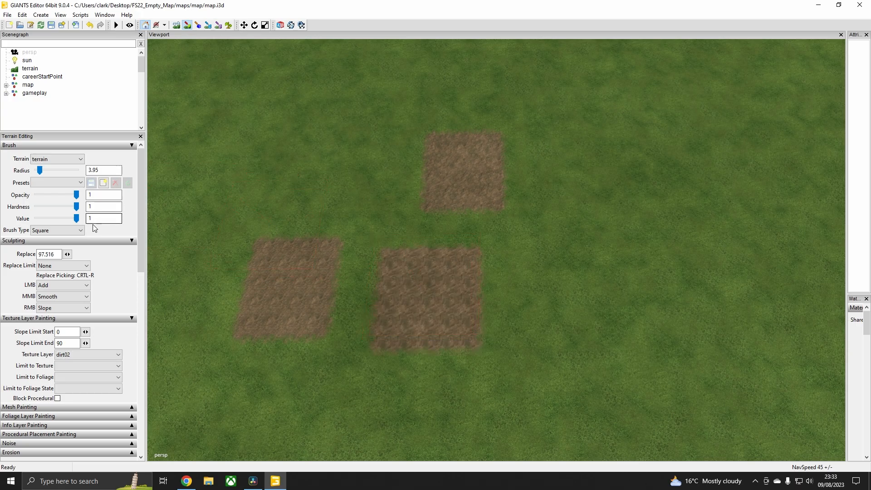
- Continue the front row of samples with a square patch of dirt03 and one of dirt04
left_click(82, 354)
left_click(80, 155)
left_click_drag(578, 292, 615, 274)
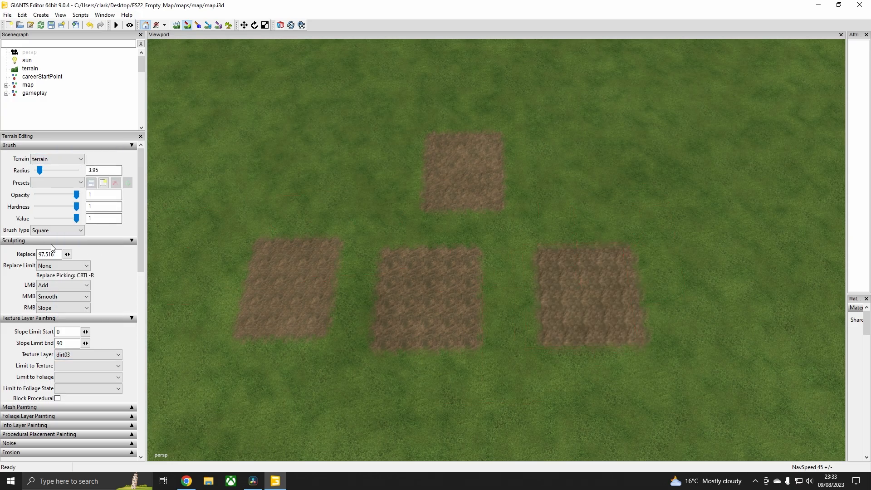
left_click(96, 356)
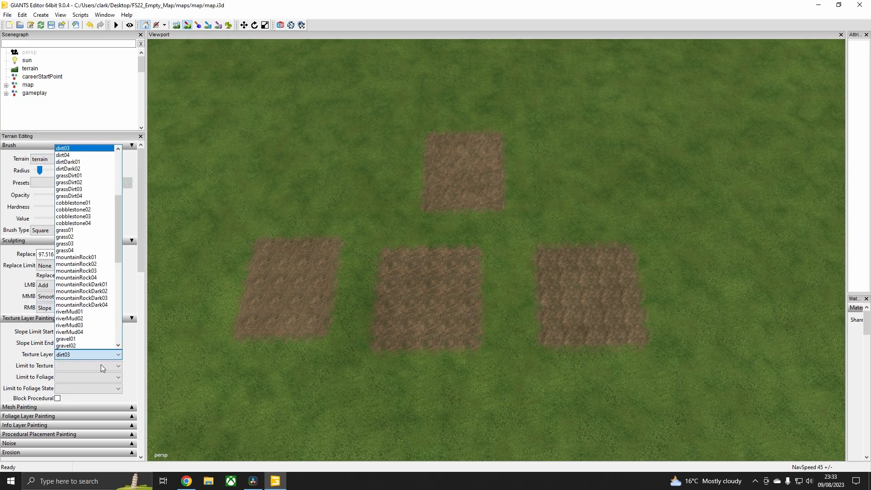
left_click(73, 156)
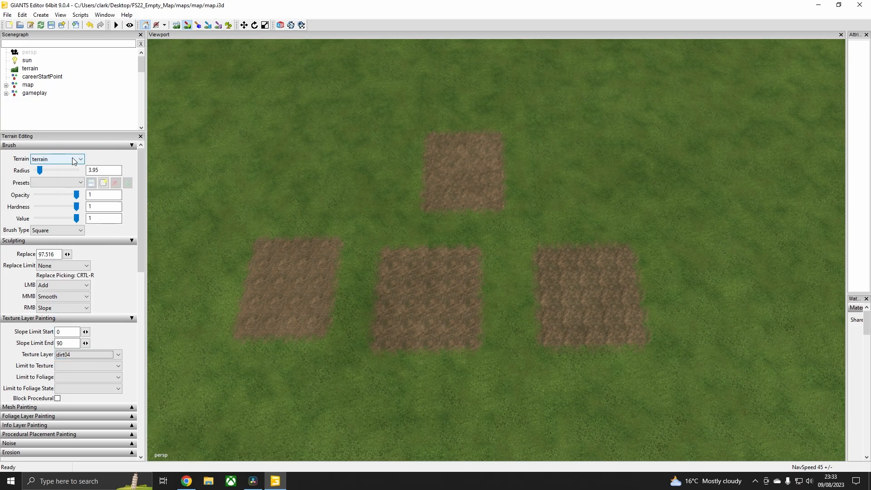
left_click_drag(710, 298, 727, 291)
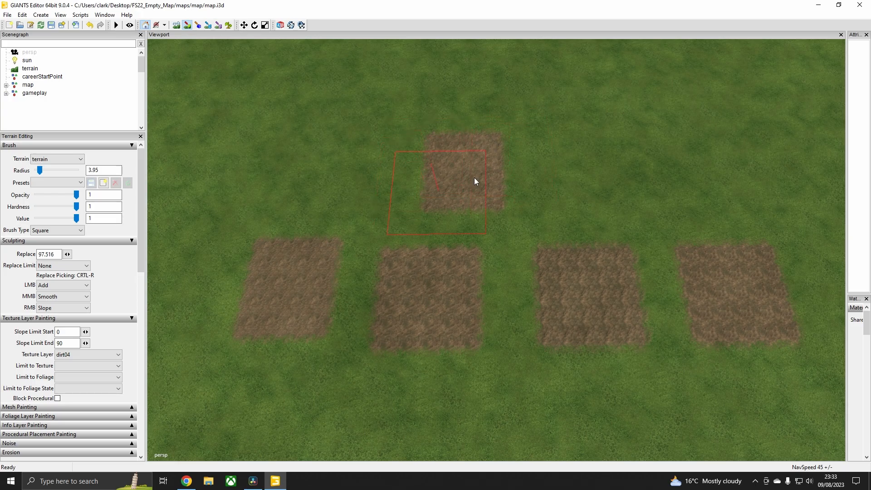
- Paint a second DIRT patch beside the first, and blend more DIRT patches over the four numbered dirt samples
left_click(86, 354)
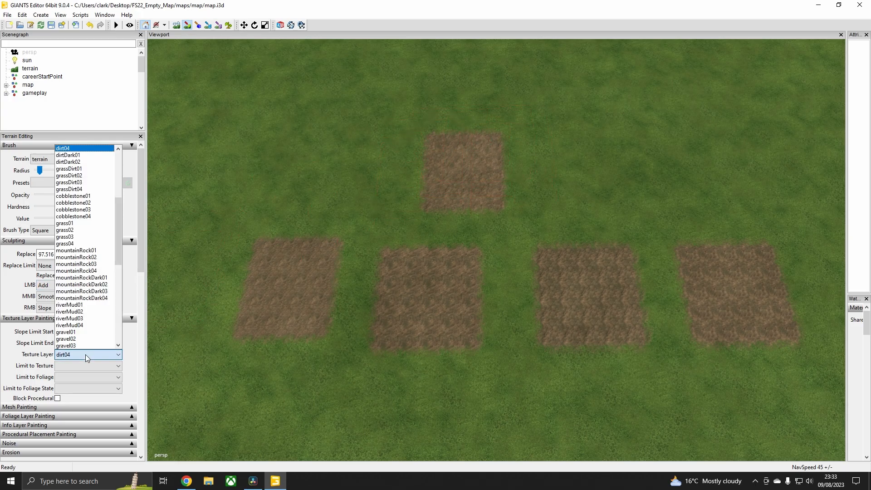
scroll(74, 305, "up", 5)
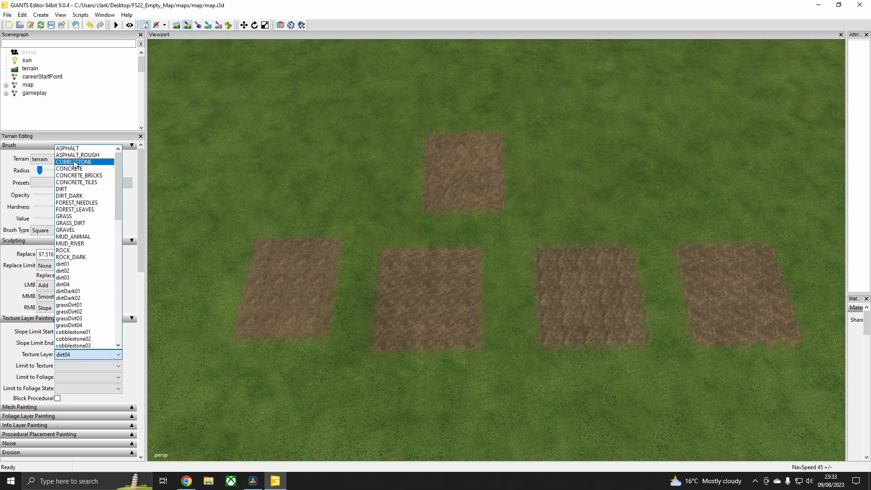
left_click(71, 192)
left_click(586, 169)
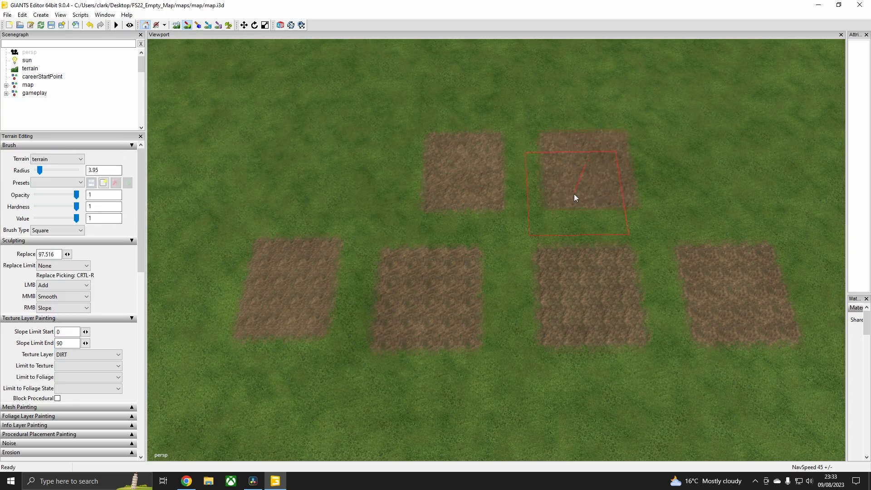
left_click(564, 241)
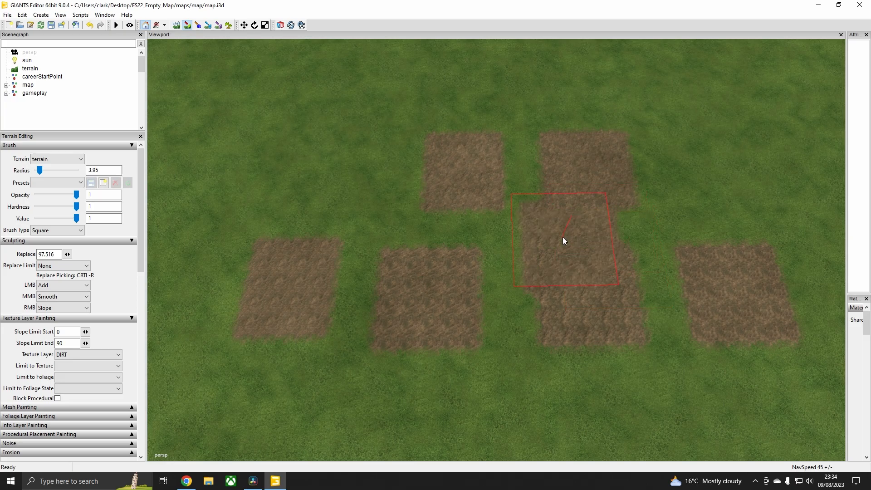
left_click(452, 252)
left_click(329, 245)
left_click(688, 249)
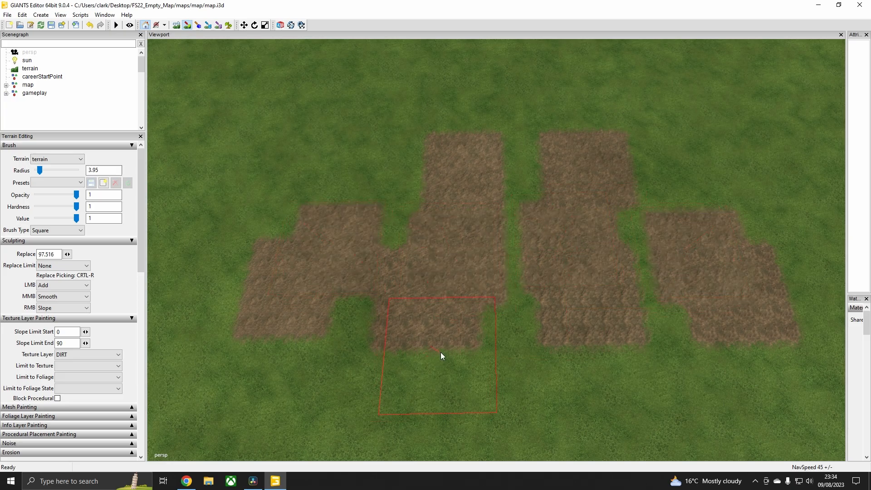
- Paint a square waterPuddle patch over the front edge of the dirt01 and dirt02 samples
left_click(79, 354)
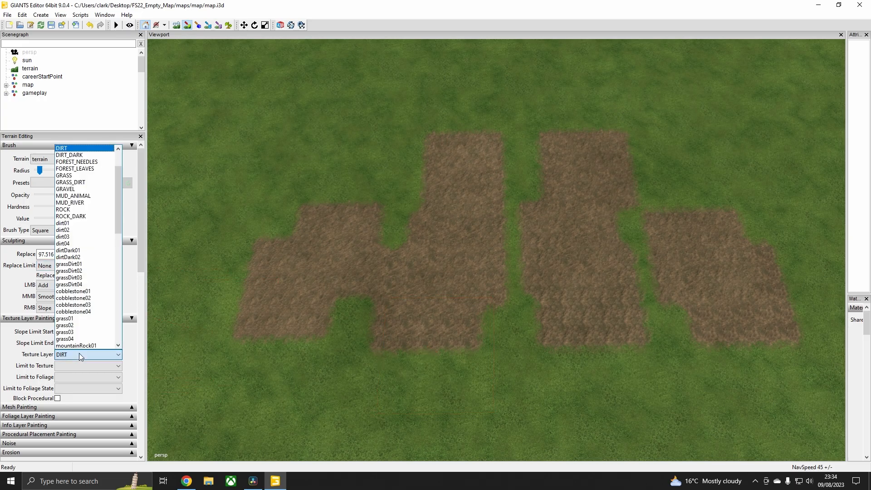
scroll(83, 267, "down", 10)
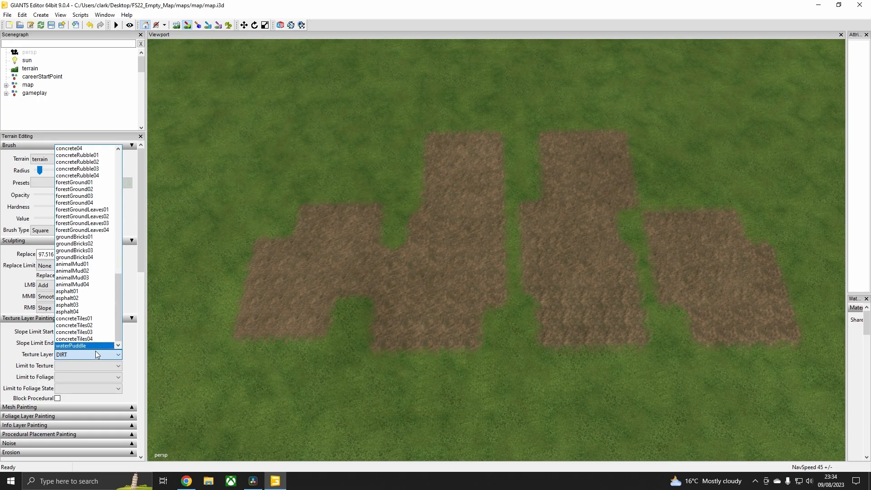
left_click(82, 345)
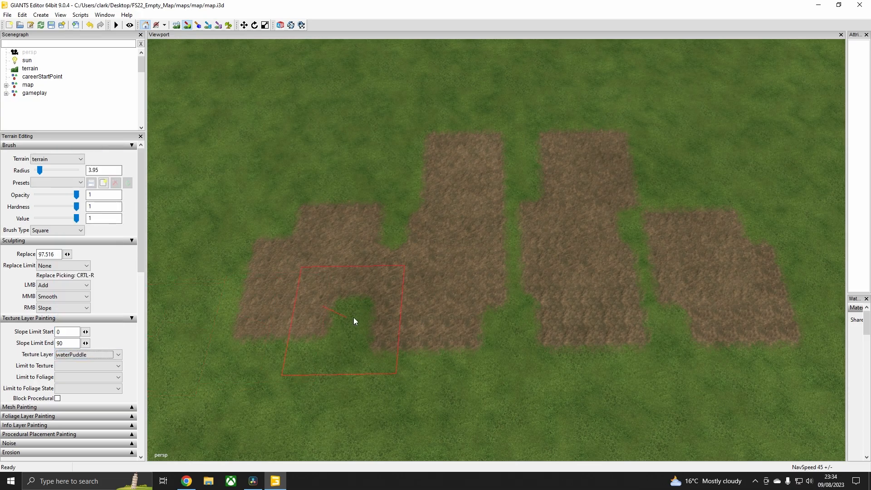
left_click(349, 338)
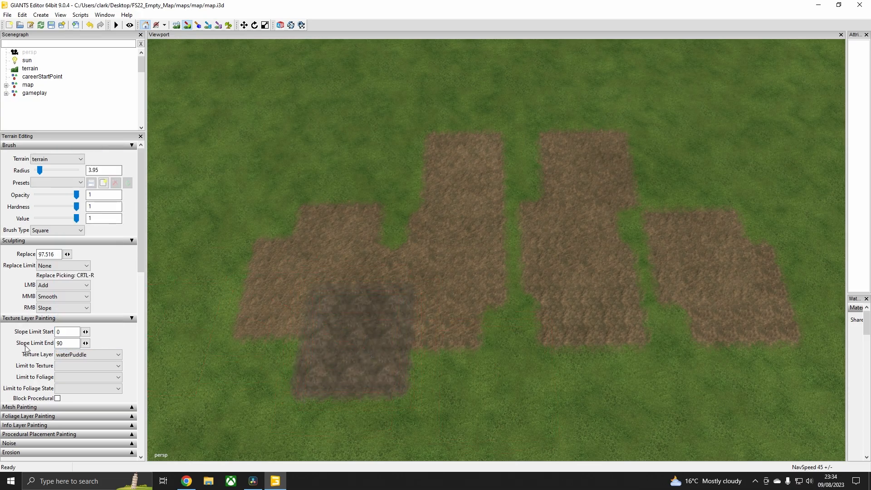
- Paint the GRASS texture layer over all the dirt and waterPuddle samples to clear them from the ground
left_click(84, 354)
scroll(79, 340, "up", 12)
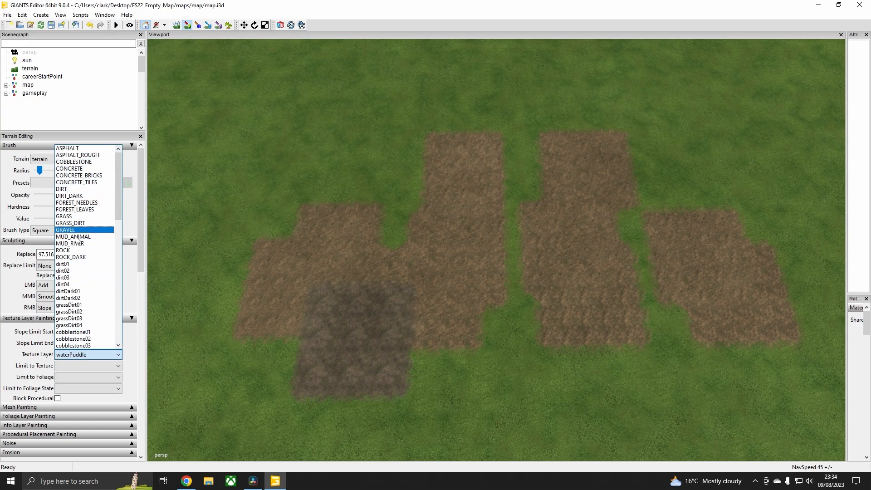
left_click(89, 217)
mouse_move(399, 158)
left_mouse_down()
mouse_move(503, 134)
mouse_move(470, 189)
mouse_move(285, 250)
mouse_move(826, 238)
mouse_move(452, 293)
mouse_move(292, 341)
left_mouse_up()
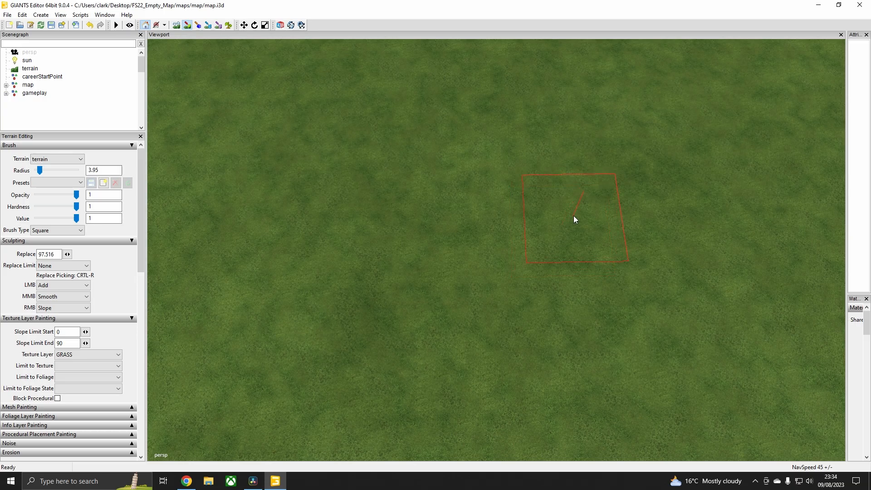
- Examine the steep sides and gully of the sculpted plateau from above and from the front
scroll(502, 142, "down", 5)
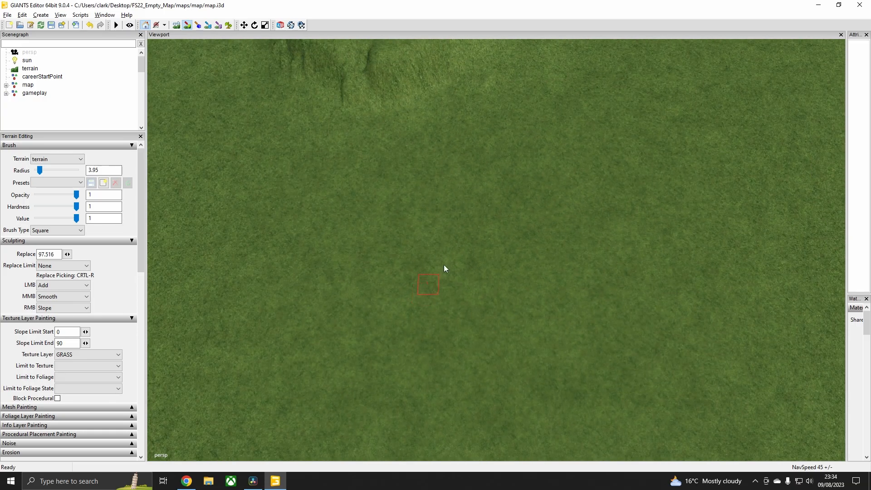
middle_click_drag(437, 272, 508, 323, "alt")
left_click_drag(508, 323, 506, 294, "alt")
scroll(530, 266, "up", 4)
left_click_drag(530, 265, 504, 263, "alt")
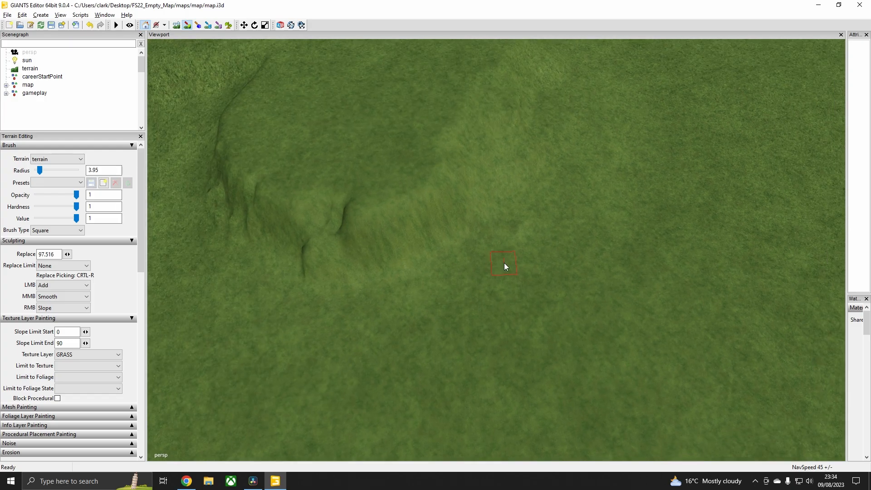
scroll(504, 263, "up", 3)
left_click_drag(515, 231, 498, 211, "alt")
middle_click_drag(498, 211, 517, 273, "alt")
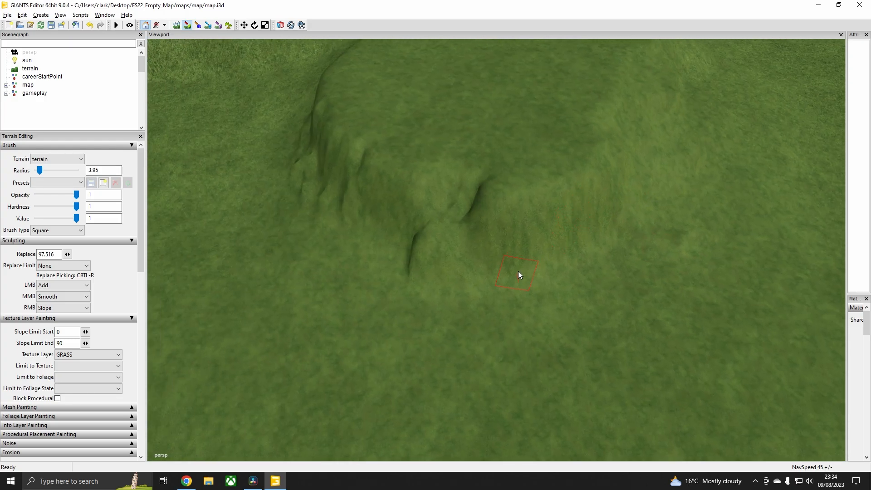
scroll(517, 273, "up", 2)
left_click_drag(537, 251, 534, 263, "alt")
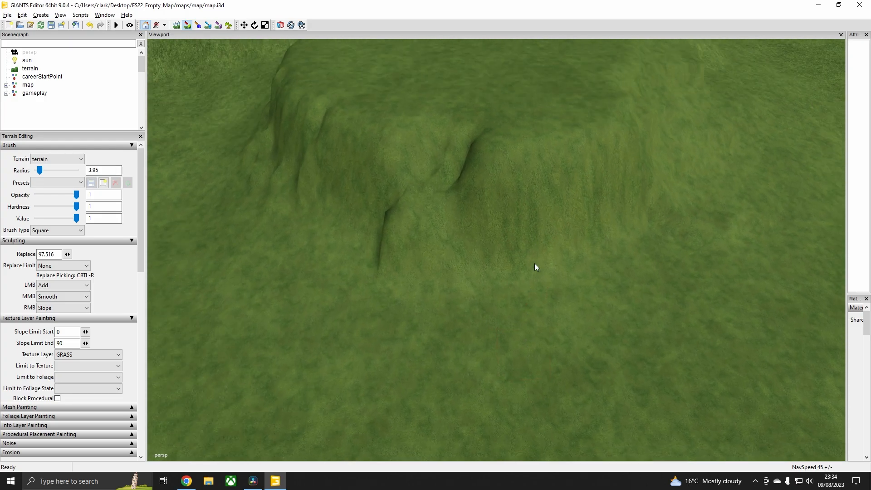
scroll(535, 263, "down", 5)
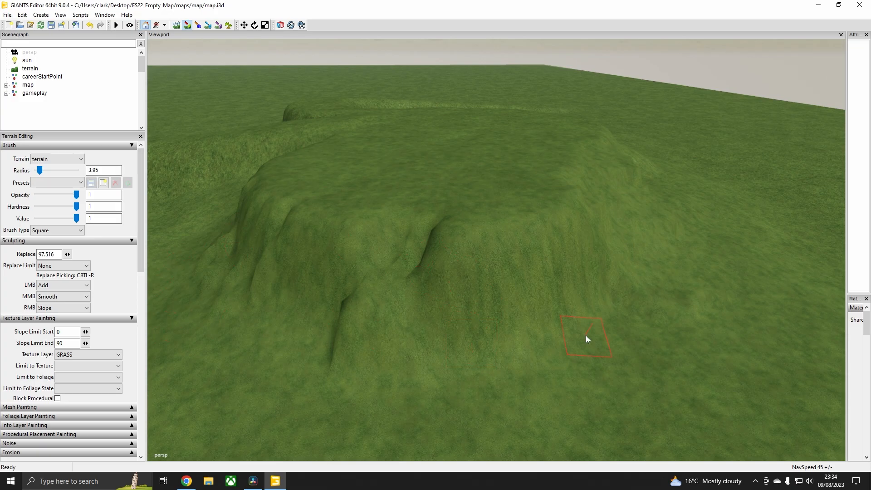
middle_click_drag(600, 276, 562, 282, "alt")
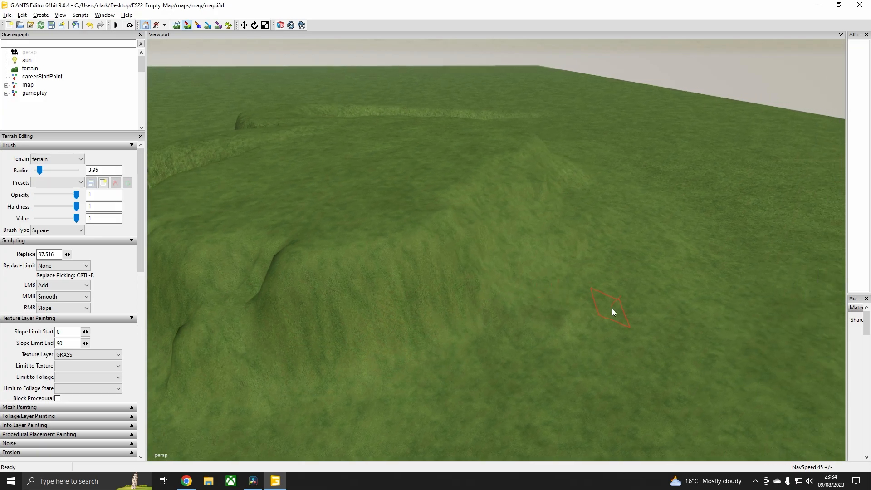
scroll(577, 308, "down", 5)
scroll(614, 261, "up", 3)
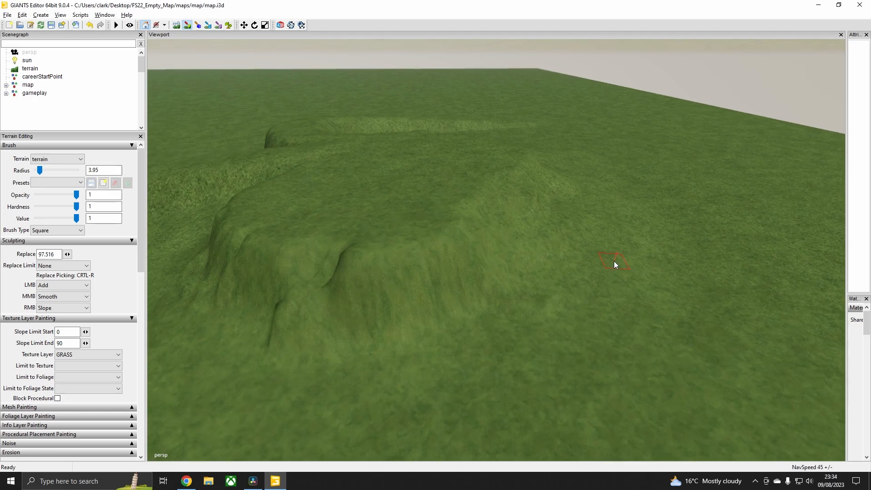
mouse_move(546, 272)
left_mouse_down("alt")
mouse_move(614, 289)
mouse_move(550, 291)
mouse_move(500, 342)
mouse_move(500, 292)
mouse_move(588, 312)
mouse_move(522, 299)
left_mouse_up("alt")
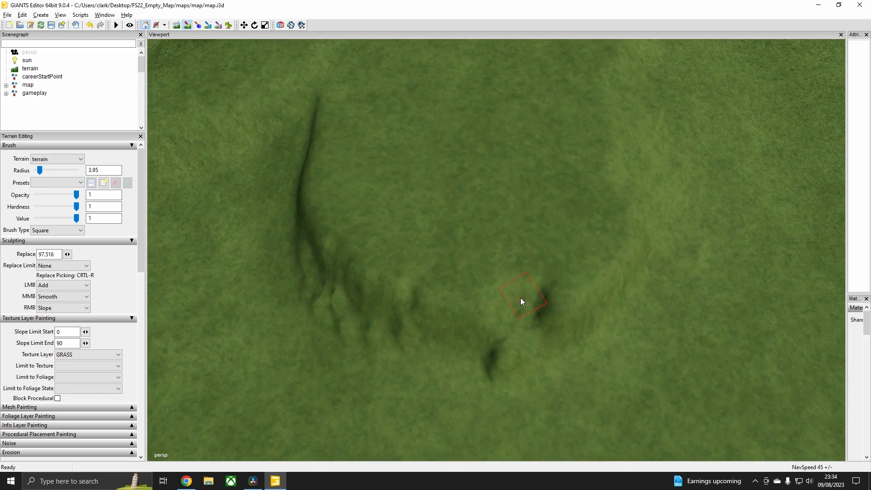
key("alt")
mouse_move(521, 315)
left_mouse_down("alt")
mouse_move(513, 349)
mouse_move(545, 316)
mouse_move(540, 291)
mouse_move(482, 300)
mouse_move(503, 252)
mouse_move(644, 247)
mouse_move(620, 254)
mouse_move(616, 265)
left_mouse_up("alt")
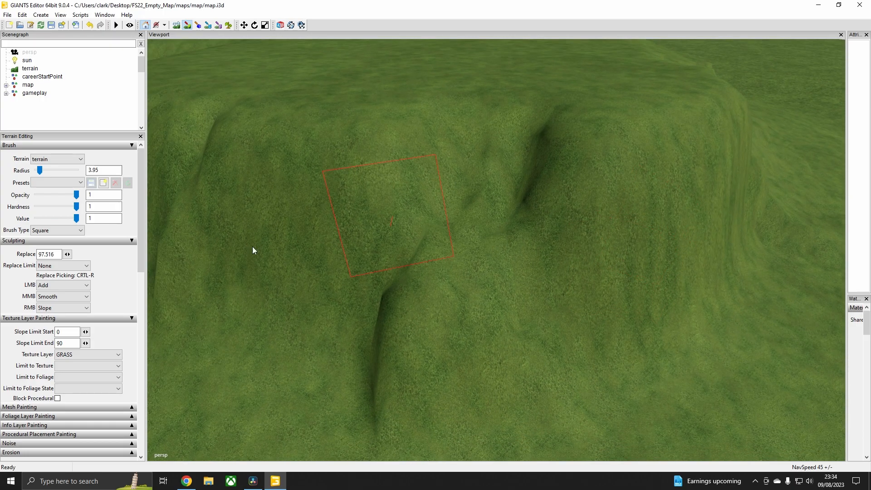
- Paint a DIRT_DARK strip down the gully in the plateau's cliff face, using a round brush with a radius of 1.95
left_click(88, 355)
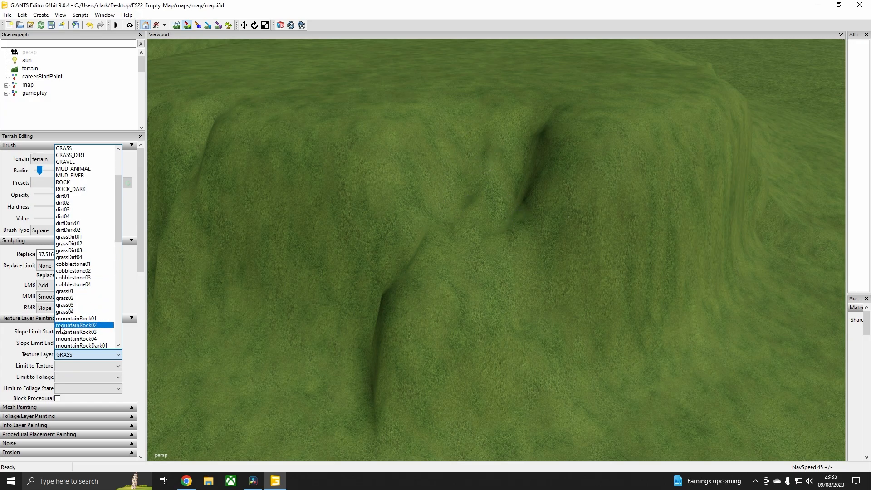
scroll(66, 205, "up", 4)
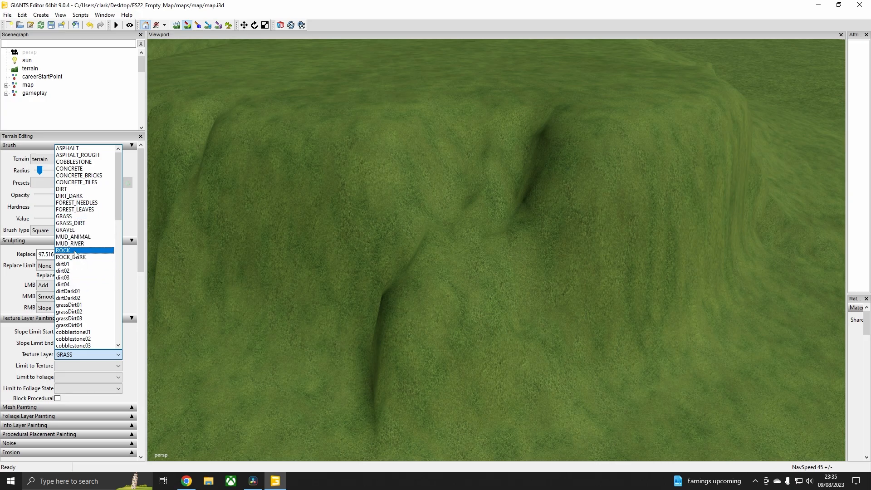
left_click(80, 198)
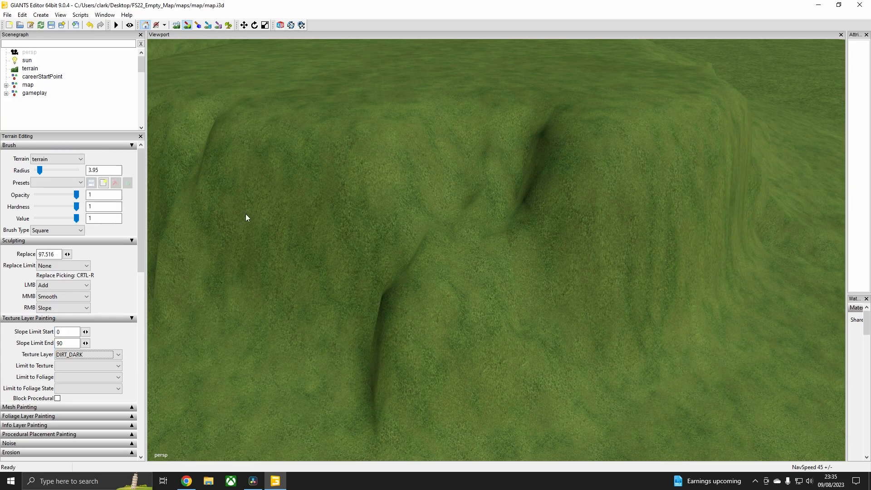
scroll(499, 180, "down", 3)
left_click(49, 230)
left_click(58, 244)
scroll(515, 185, "down", 5)
mouse_move(536, 135)
left_mouse_down()
mouse_move(521, 142)
mouse_move(536, 154)
left_mouse_up()
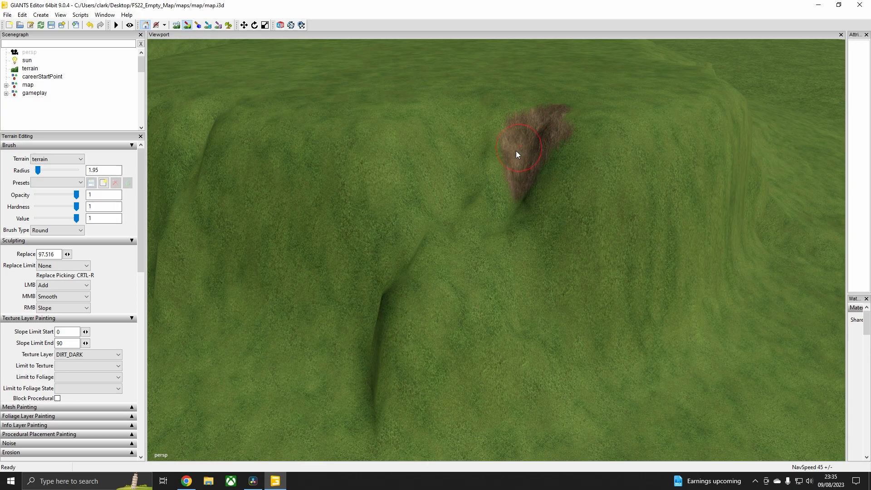
mouse_move(520, 215)
left_mouse_down()
mouse_move(495, 219)
mouse_move(470, 254)
left_mouse_up()
mouse_move(458, 166)
left_mouse_down()
mouse_move(470, 129)
mouse_move(450, 190)
left_mouse_up()
mouse_move(451, 236)
left_mouse_down()
mouse_move(467, 282)
mouse_move(514, 274)
mouse_move(515, 348)
mouse_move(469, 335)
mouse_move(476, 385)
mouse_move(522, 411)
left_mouse_up()
- Spread DIRT_DARK outward at the foot of the cliff and extend the strip's upper end over the plateau edge
scroll(505, 377, "down", 3)
middle_click_drag(505, 377, 504, 341, "alt")
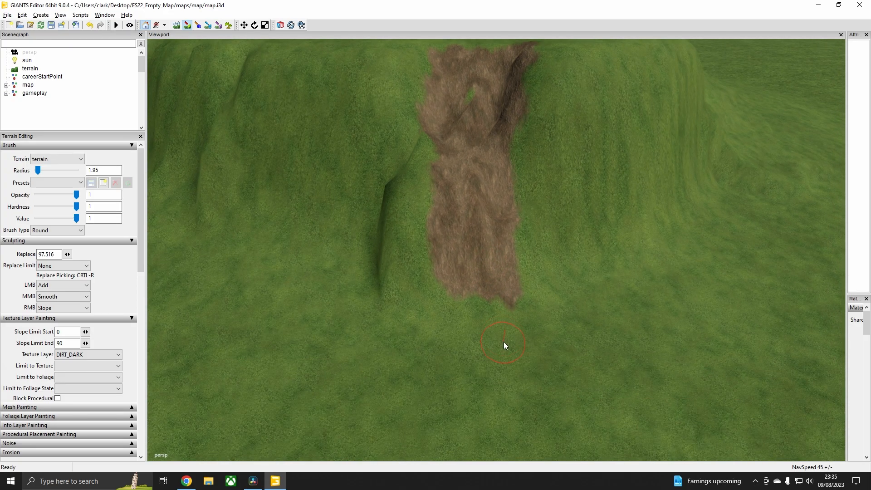
left_click_drag(455, 343, 506, 321)
mouse_move(560, 340)
left_mouse_down()
mouse_move(440, 352)
mouse_move(443, 364)
mouse_move(484, 318)
left_mouse_up()
middle_click_drag(479, 242, 464, 303, "alt")
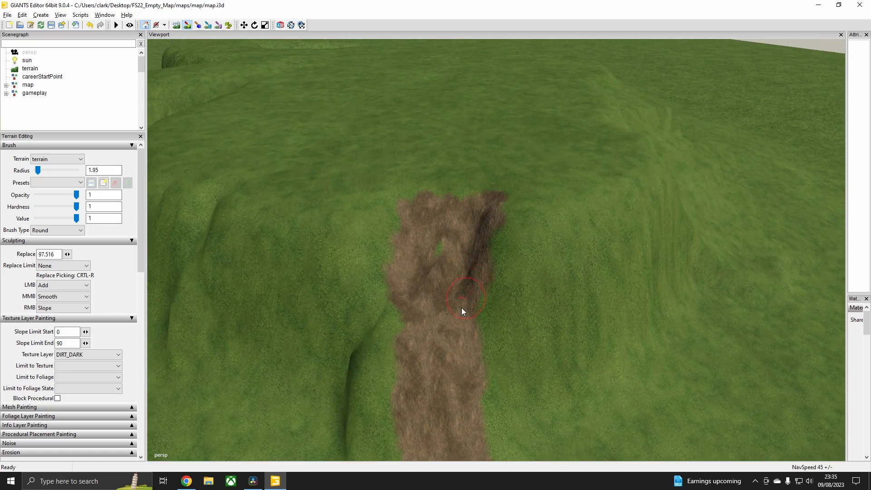
scroll(467, 295, "up", 2, "alt")
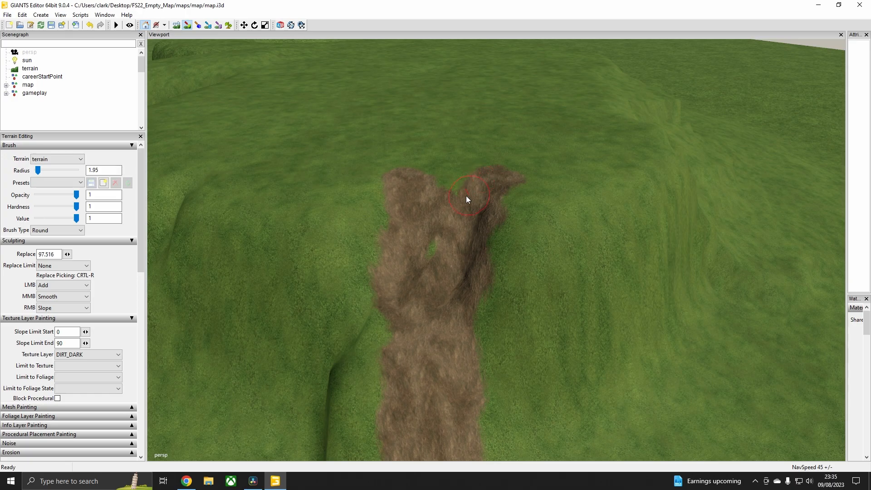
left_click(91, 355)
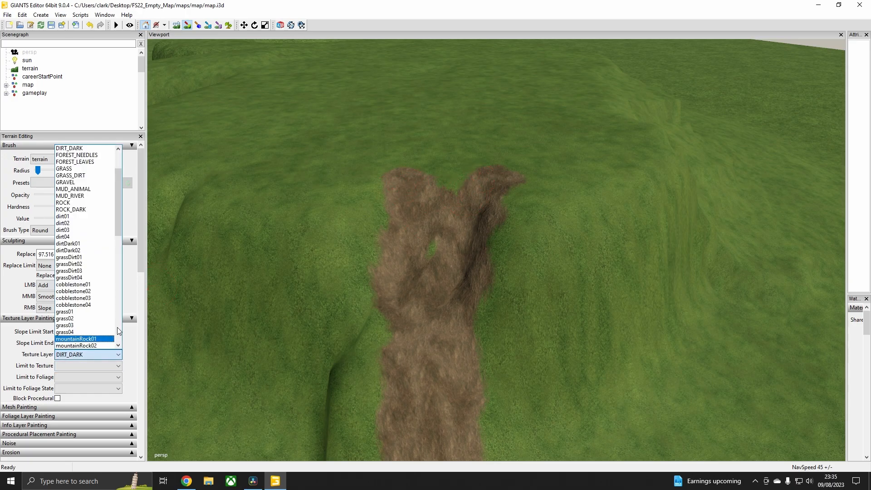
scroll(80, 304, "up", 4)
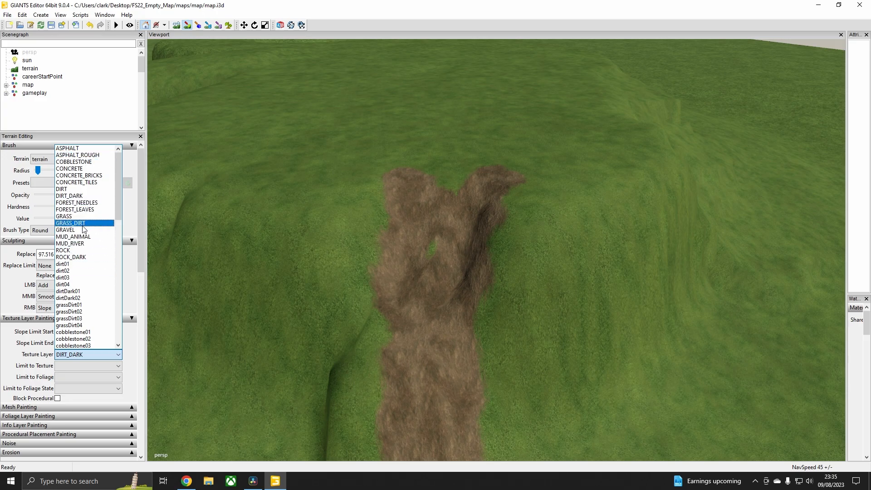
scroll(83, 240, "down", 1)
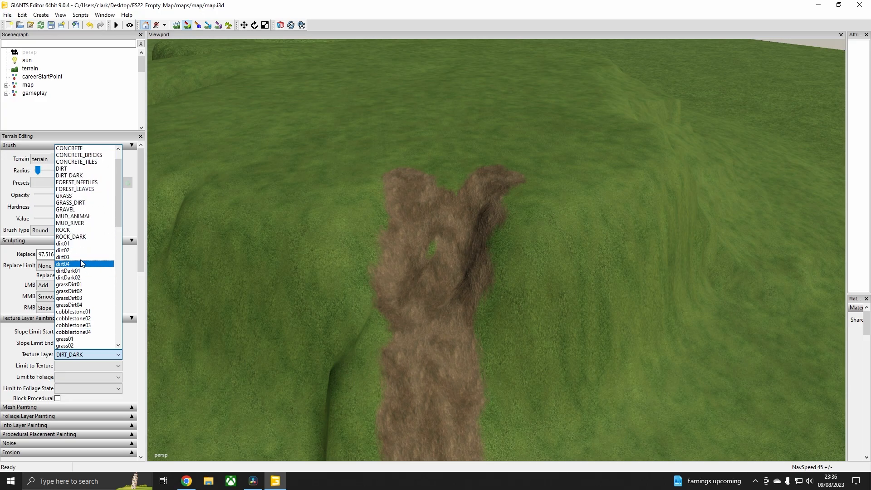
scroll(86, 227, "up", 1)
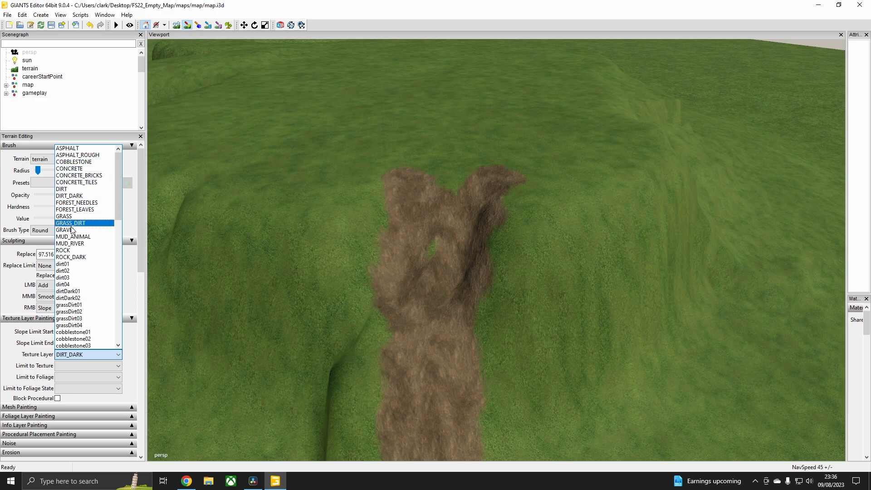
left_click(72, 216)
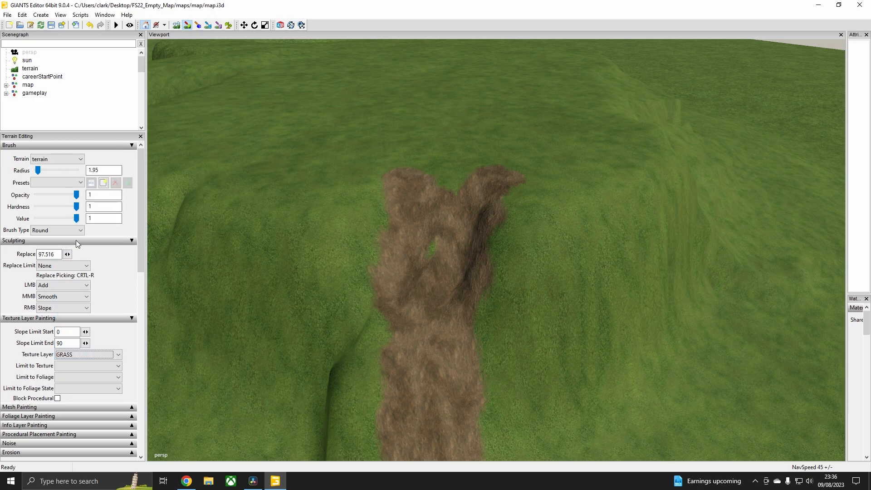
- Blend the upper strip's side edges and the notch at its top with GRASS_DIRT, using a brush radius of 0.7
left_click(93, 355)
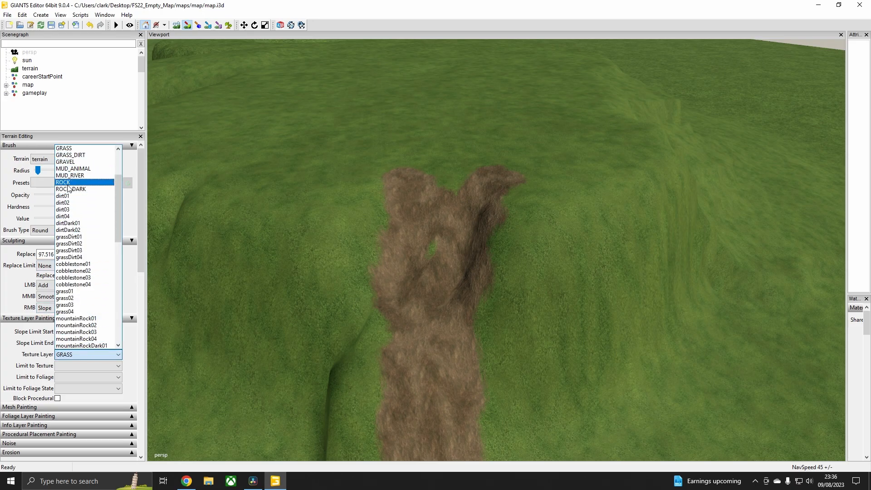
left_click(71, 155)
scroll(514, 231, "down", 5)
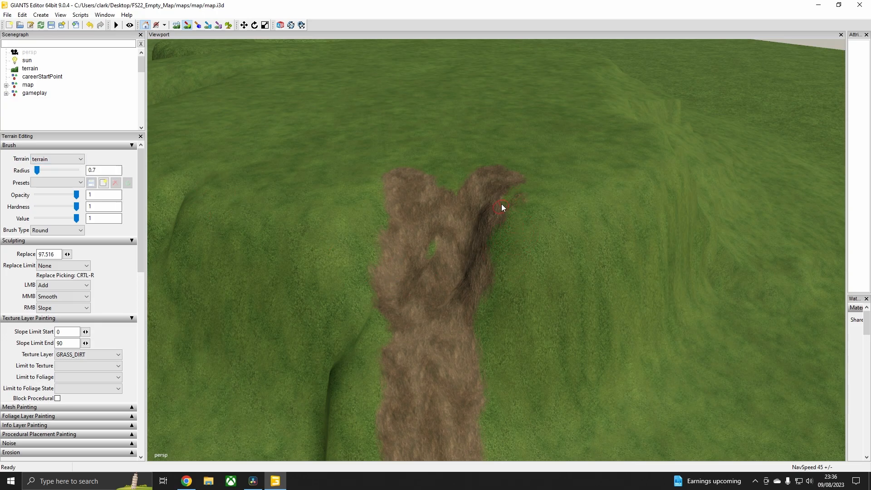
left_click_drag(483, 326, 466, 248)
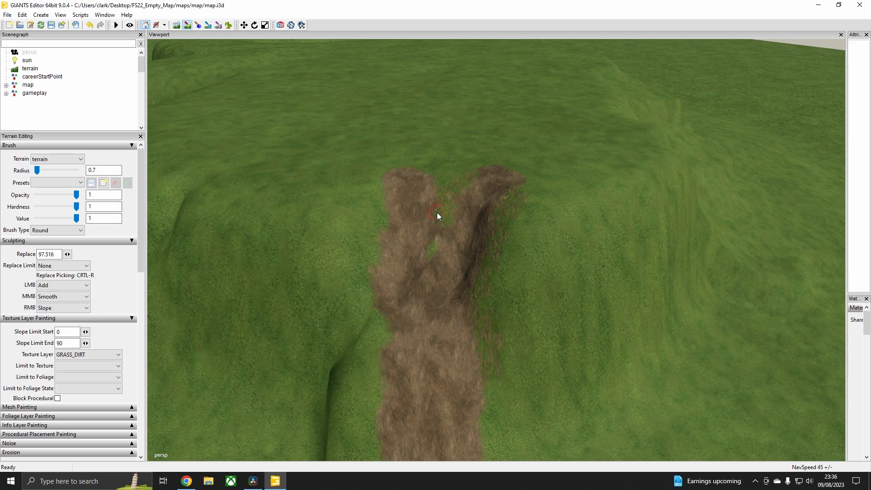
middle_click_drag(448, 235, 470, 209, "alt")
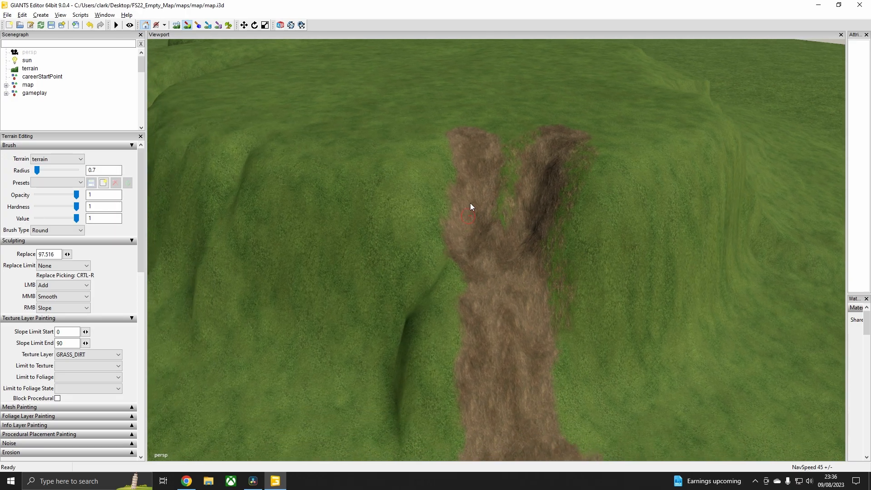
left_click_drag(445, 178, 431, 226)
- Blend GRASS_DIRT along the lower strip and its foot with a brush radius of 0.45, and touch up the edges at the plateau rim
middle_click_drag(446, 273, 442, 234, "alt")
scroll(443, 234, "down", 1)
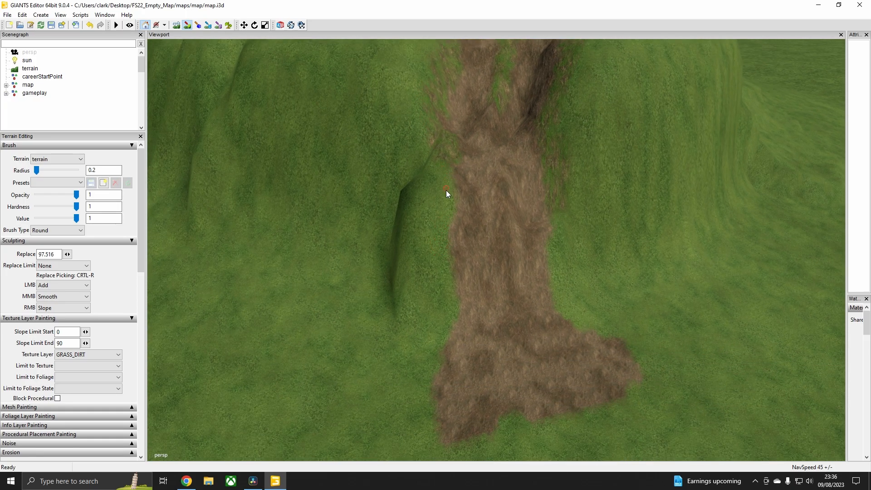
scroll(442, 176, "up", 1)
left_click_drag(431, 214, 442, 257)
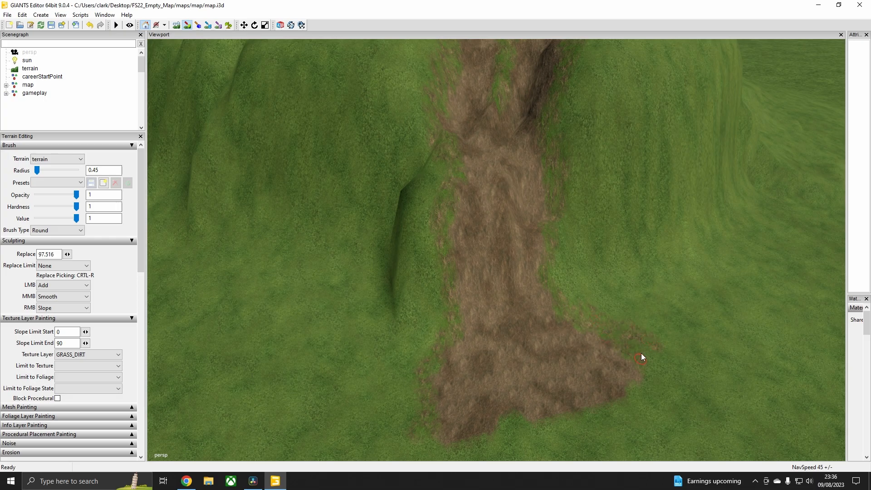
middle_click_drag(633, 306, 597, 292, "alt")
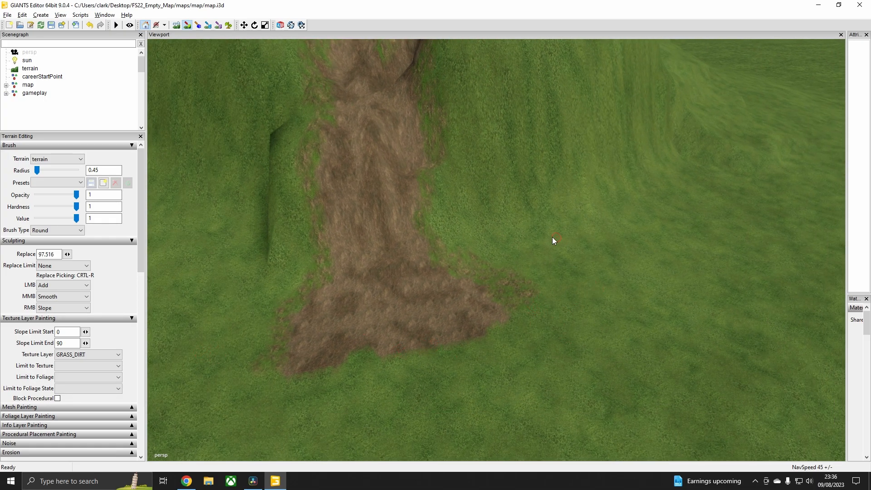
middle_click_drag(551, 237, 513, 254, "alt")
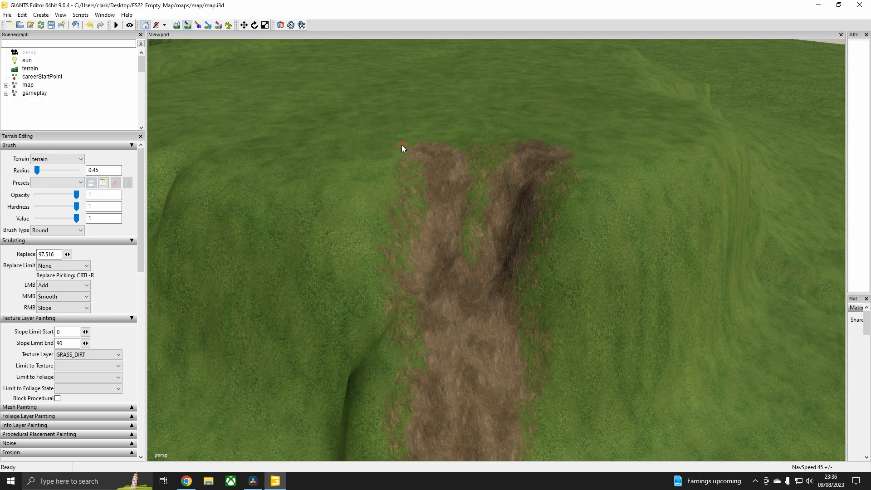
middle_click_drag(467, 198, 461, 197, "alt")
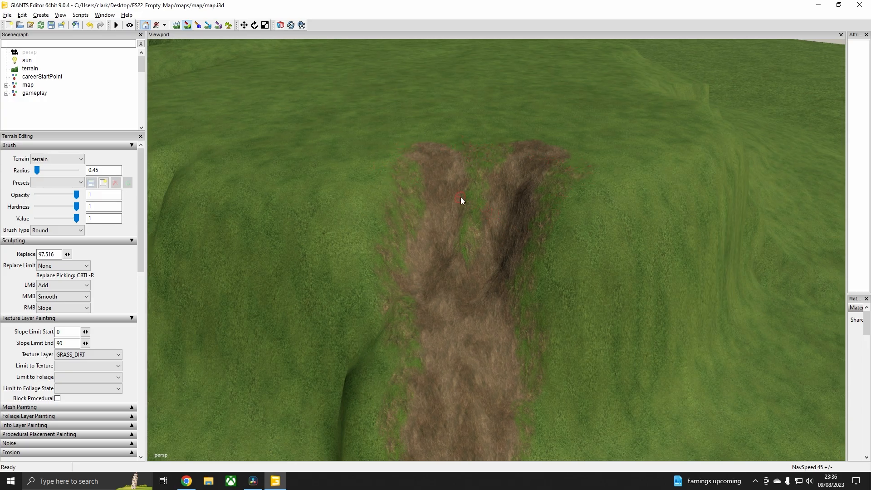
- Paint waterPuddle patches around the point where the gully's two upper channels meet, using a brush radius of 0.95
left_click(94, 355)
scroll(66, 288, "down", 10)
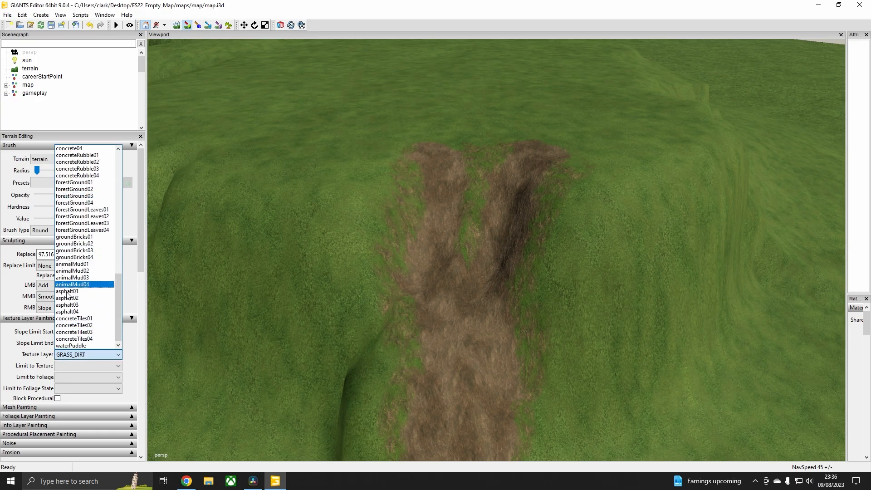
left_click(85, 347)
middle_click_drag(429, 295, 394, 321, "alt")
scroll(439, 298, "down", 2)
key("alt")
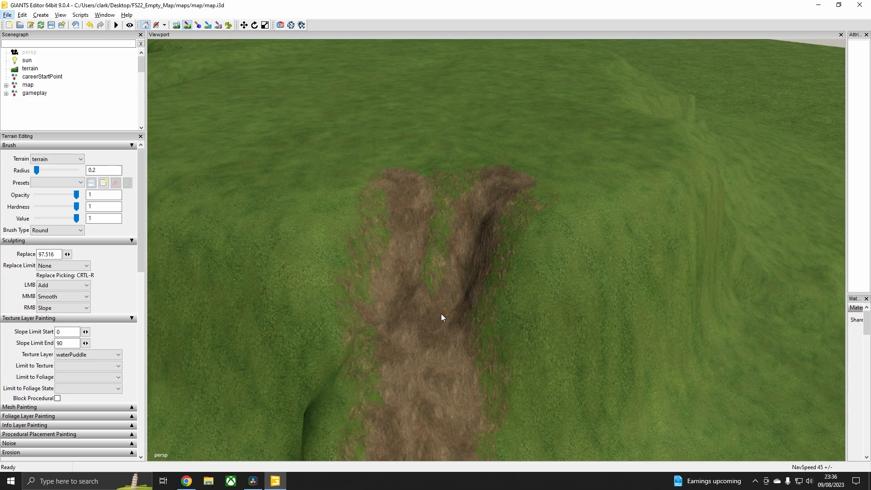
key("alt")
scroll(440, 318, "up", 4)
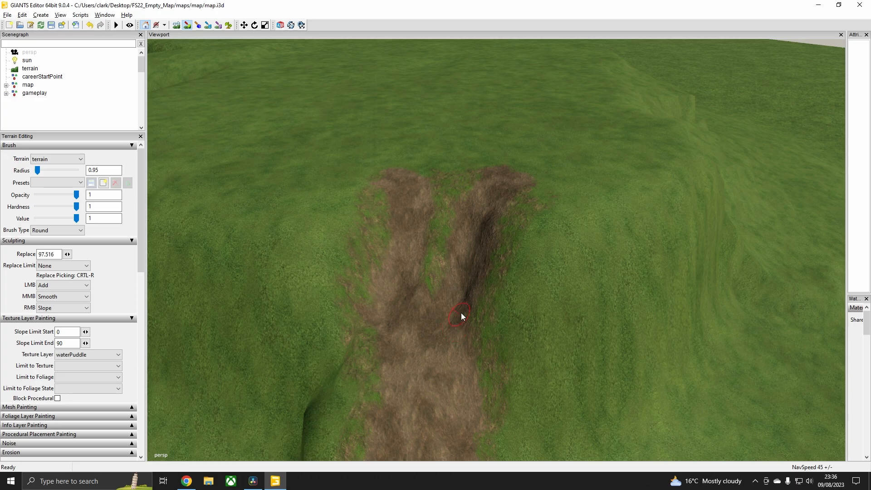
mouse_move(463, 325)
left_mouse_down("alt")
mouse_move(476, 301)
mouse_move(490, 302)
mouse_move(520, 270)
mouse_move(512, 249)
mouse_move(502, 273)
left_mouse_up("alt")
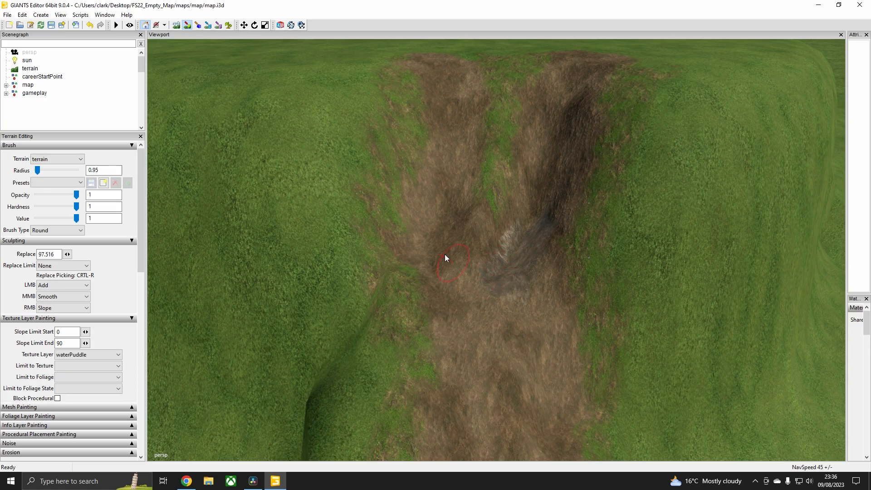
left_click_drag(444, 202, 422, 255)
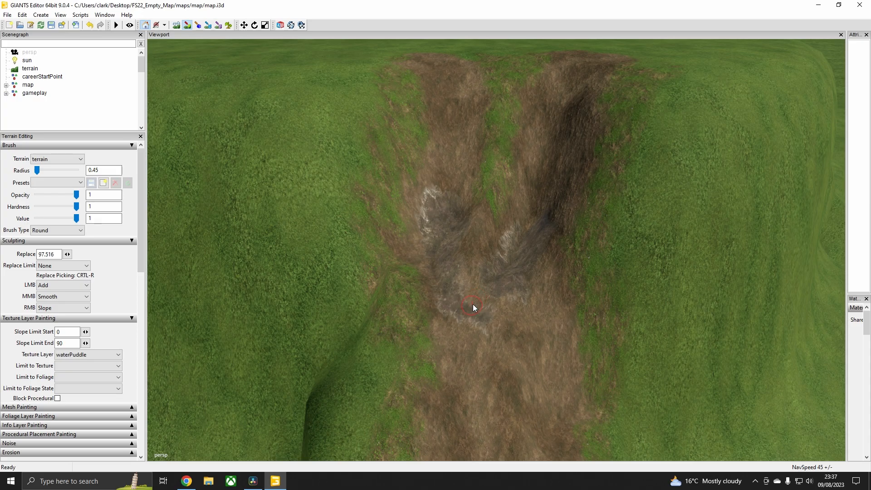
- Run waterPuddle up along both upper channels of the gully with a brush radius of 0.45
left_click_drag(490, 281, 435, 325, "alt")
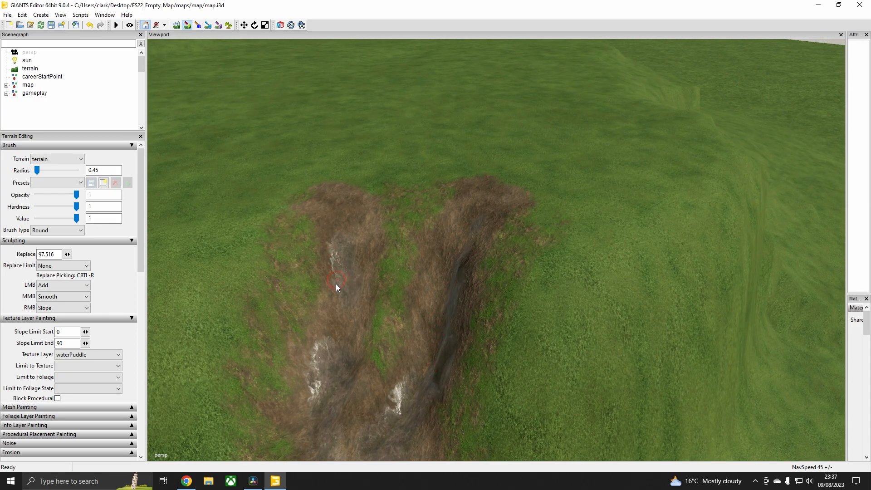
left_click_drag(343, 308, 428, 286, "alt")
middle_click_drag(427, 283, 422, 248, "alt")
left_click_drag(422, 298, 427, 327)
- Paint two waterPuddle streaks down the lower strip and spread the texture over the upper part of the gully's foot
mouse_move(431, 306)
middle_mouse_down("alt")
mouse_move(420, 286)
mouse_move(434, 174)
middle_mouse_up("alt")
left_click_drag(431, 108, 442, 295)
mouse_move(390, 155)
left_mouse_down()
mouse_move(376, 228)
mouse_move(398, 295)
left_mouse_up()
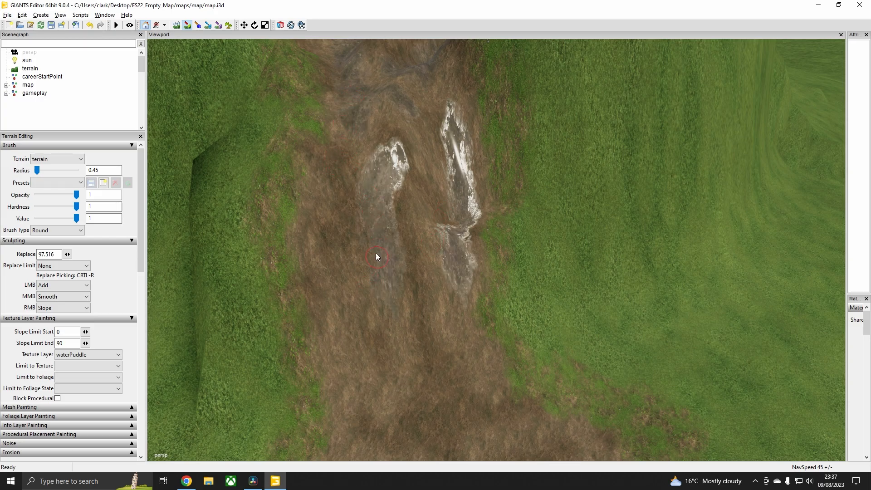
middle_click_drag(375, 304, 371, 246, "alt")
scroll(371, 246, "down", 5)
mouse_move(470, 215)
left_mouse_down()
mouse_move(478, 289)
mouse_move(474, 280)
left_mouse_up()
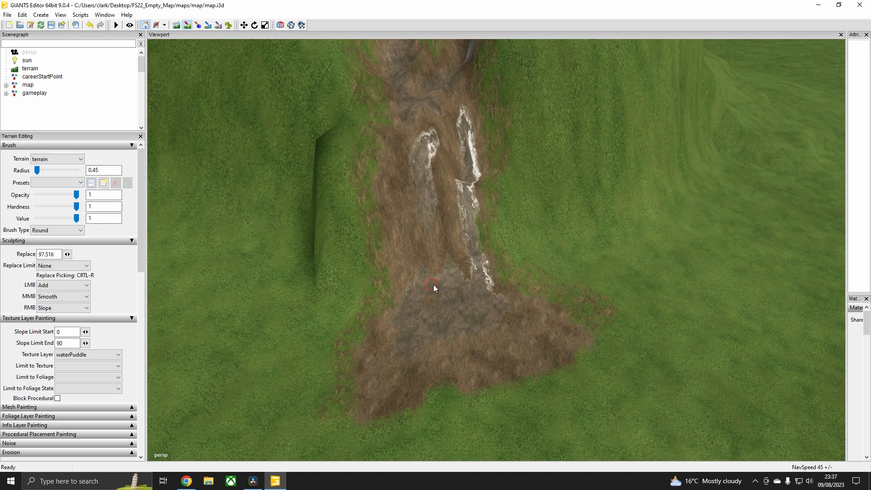
- Extend waterPuddle along the right-hand upper channel from near the plateau rim down toward the fork
middle_click_drag(430, 281, 436, 307, "alt")
scroll(462, 268, "up", 5)
middle_click_drag(461, 268, 463, 282, "alt")
scroll(487, 269, "down", 2)
mouse_move(543, 182)
left_mouse_down()
mouse_move(508, 185)
mouse_move(486, 263)
left_mouse_up()
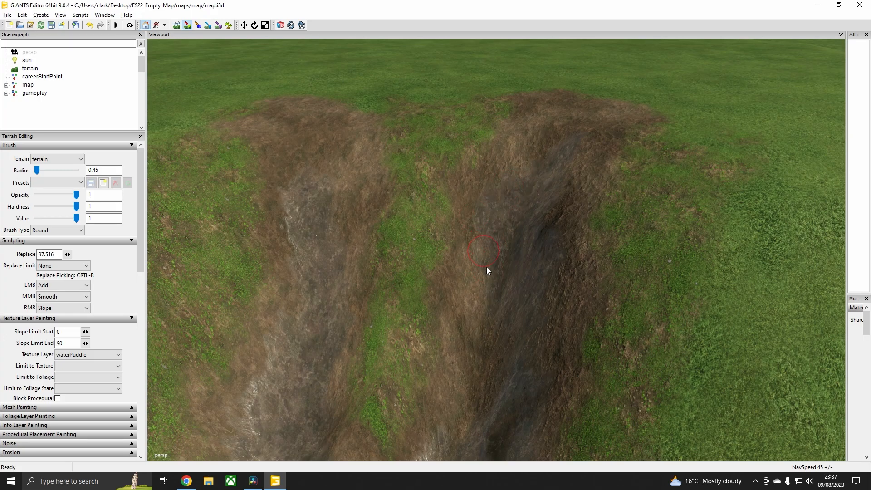
left_click_drag(480, 301, 470, 360)
left_click_drag(461, 325, 478, 391)
middle_click_drag(480, 356, 516, 316, "alt")
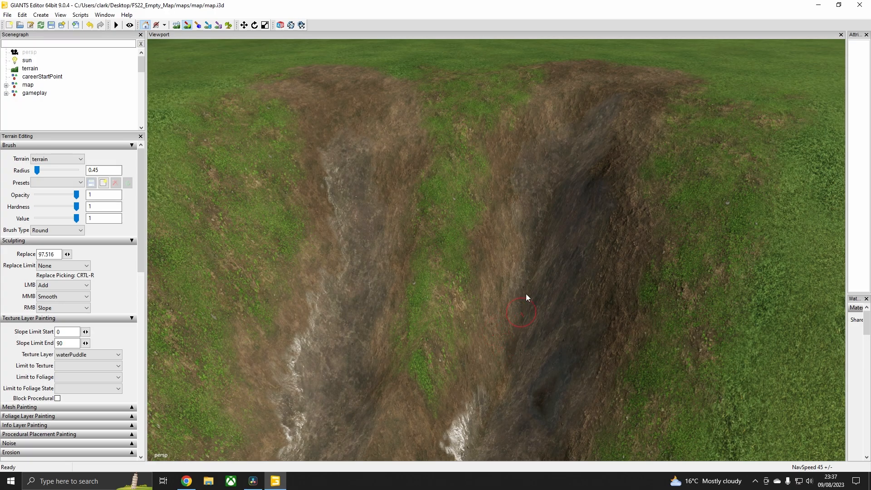
- Connect the wet patches at the fork to the two lower streaks with waterPuddle
scroll(522, 285, "down", 8)
left_click_drag(499, 319, 477, 322, "alt")
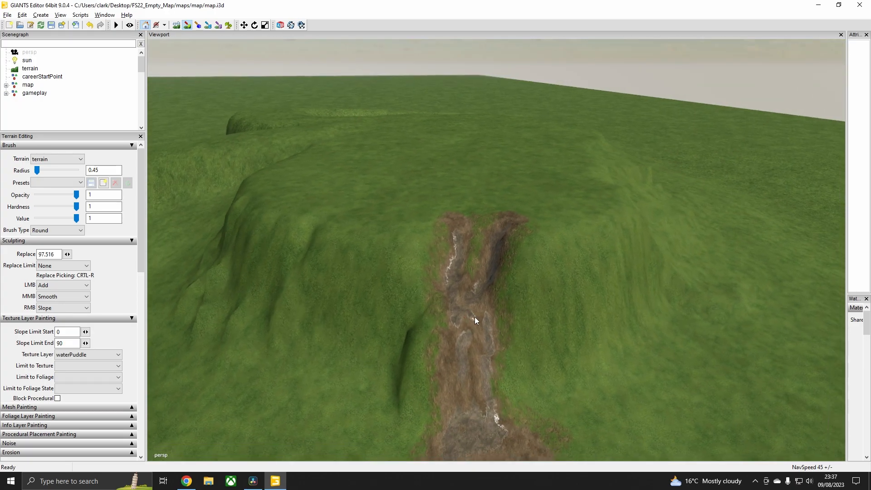
middle_click_drag(475, 318, 451, 292, "alt")
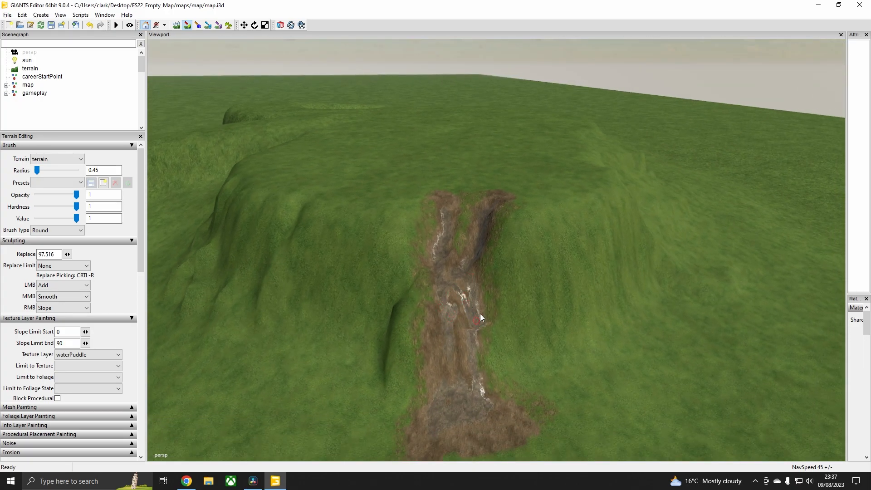
left_click_drag(478, 317, 466, 338, "alt")
scroll(479, 298, "up", 6)
middle_click_drag(480, 296, 487, 290, "alt")
left_click_drag(372, 285, 411, 320)
left_click_drag(404, 279, 402, 224, "alt")
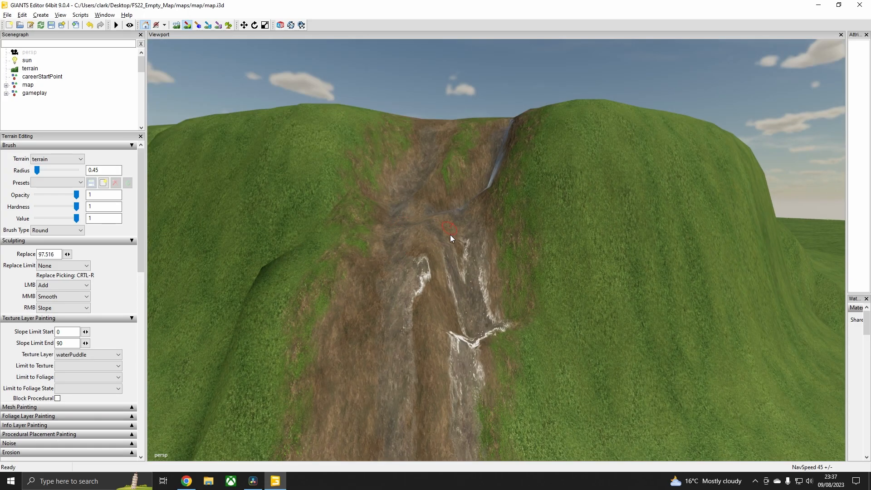
- Fill in waterPuddle around the kink in the right-hand streak of the lower strip
scroll(450, 237, "down", 4)
middle_click_drag(450, 241, 479, 244, "alt")
left_click_drag(479, 243, 485, 253, "alt")
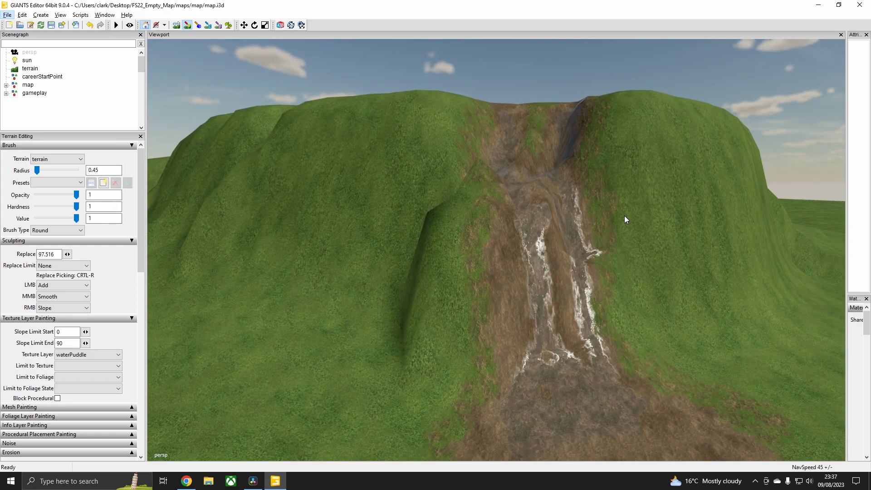
left_click_drag(637, 203, 610, 206, "alt")
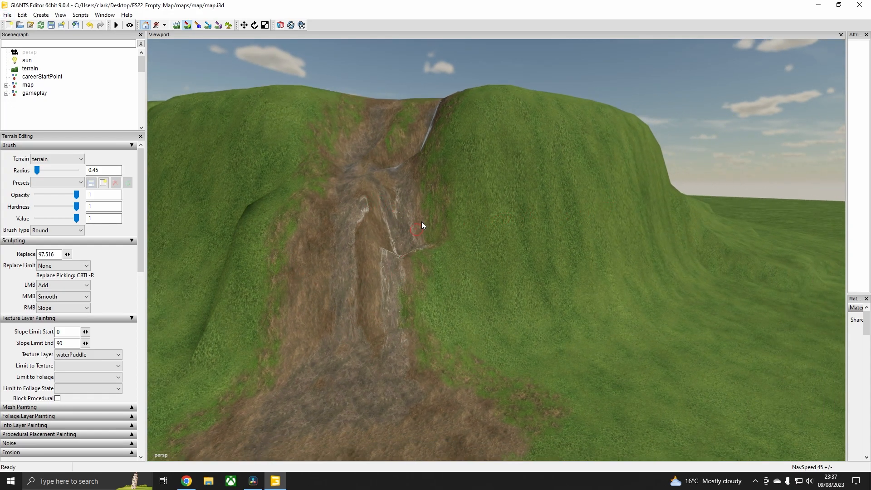
left_click_drag(401, 240, 404, 258)
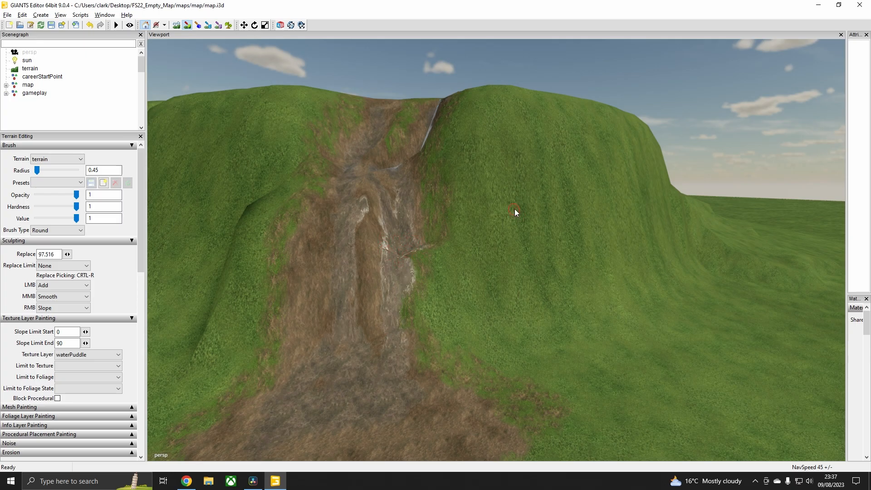
- Examine the painted gully from the plateau rim to its foot, both at a distance and up close
left_click_drag(515, 210, 525, 211, "alt")
middle_click_drag(439, 311, 454, 320, "alt")
mouse_move(453, 321)
left_mouse_down("alt")
mouse_move(483, 282)
mouse_move(592, 314)
left_mouse_up("alt")
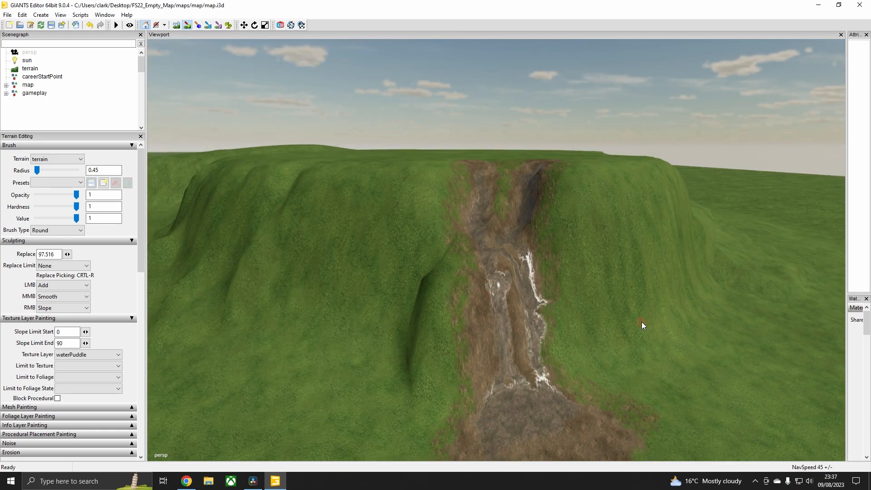
left_click_drag(665, 296, 611, 287, "alt")
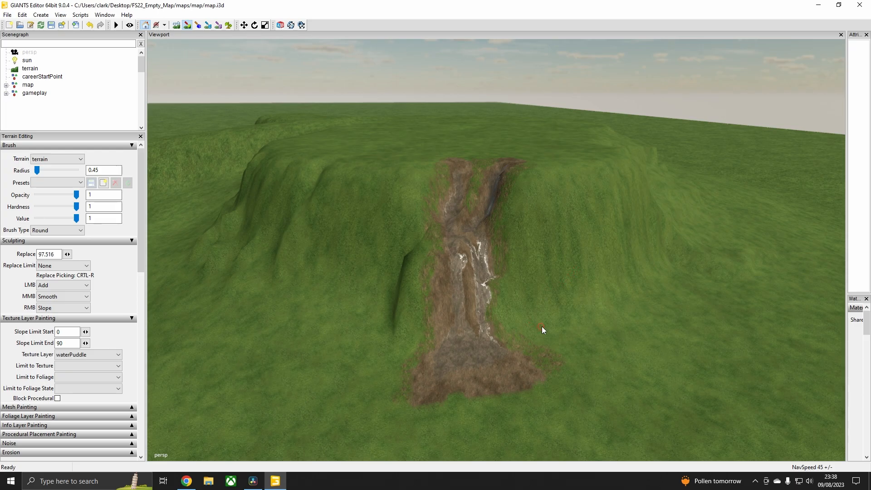
scroll(547, 325, "up", 5)
left_click_drag(568, 312, 543, 242, "alt")
key("alt")
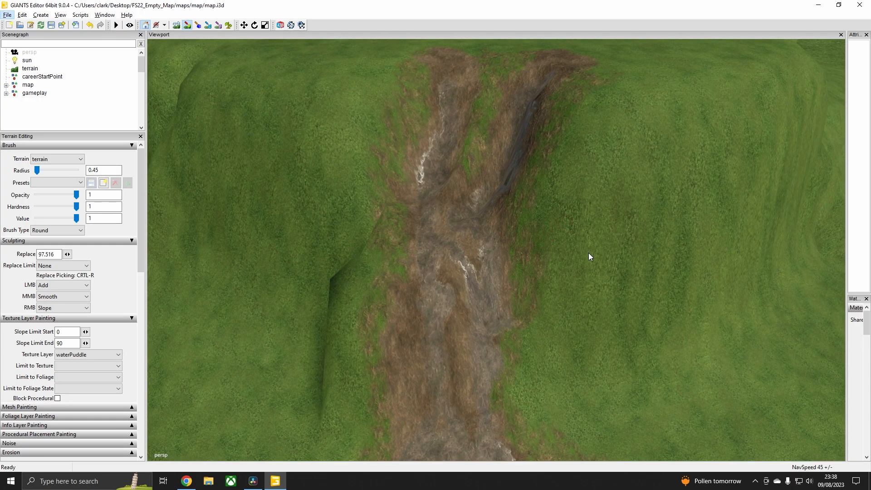
middle_click_drag(667, 238, 635, 230, "alt")
scroll(633, 230, "up", 3)
scroll(607, 222, "down", 3)
mouse_move(572, 208)
middle_mouse_down("alt")
mouse_move(530, 186)
mouse_move(578, 252)
mouse_move(600, 226)
middle_mouse_up("alt")
scroll(529, 186, "down", 3)
scroll(579, 252, "up", 3)
scroll(601, 226, "down", 4)
mouse_move(601, 226)
left_mouse_down("alt")
mouse_move(630, 298)
mouse_move(624, 270)
mouse_move(571, 260)
mouse_move(586, 260)
mouse_move(532, 273)
mouse_move(531, 257)
left_mouse_up("alt")
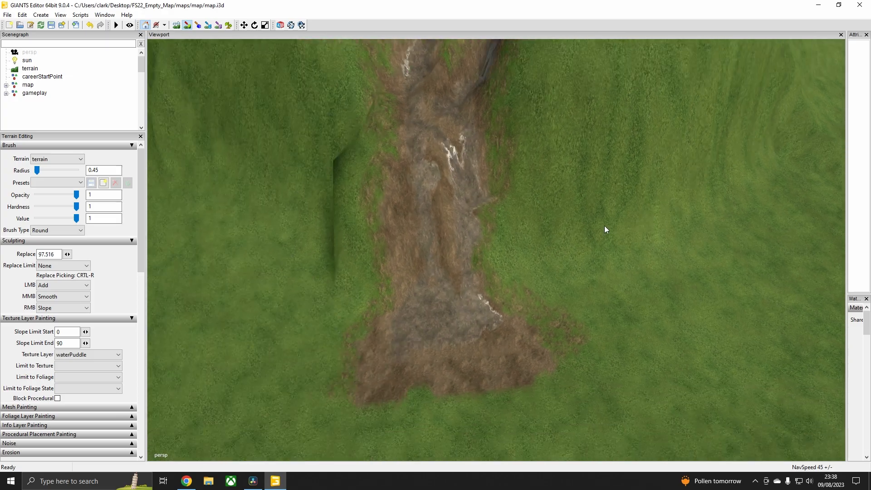
- Choose ROCK_DARK as the texture layer for the bare grass cliff around the side of the plateau
middle_click_drag(532, 257, 459, 258, "alt")
scroll(459, 259, "down", 3)
mouse_move(458, 258)
left_mouse_down("alt")
mouse_move(483, 268)
mouse_move(390, 269)
left_mouse_up("alt")
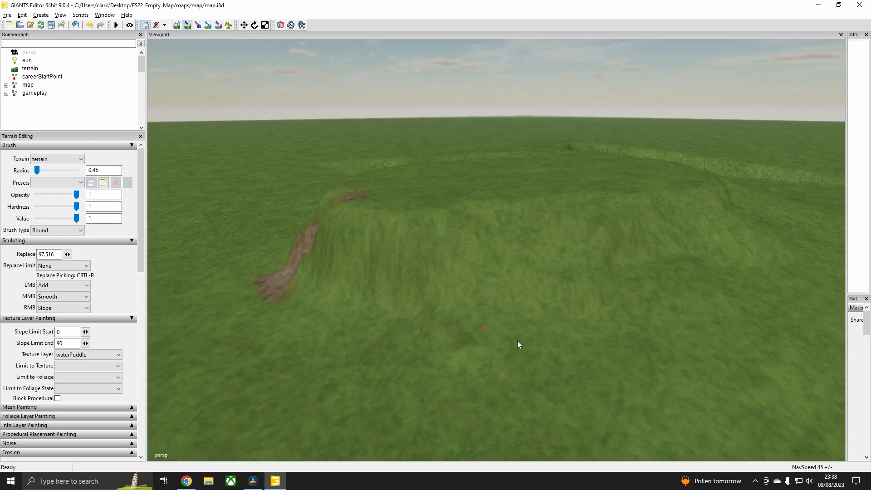
scroll(570, 309, "up", 5)
mouse_move(570, 309)
middle_mouse_down("alt")
mouse_move(546, 319)
mouse_move(577, 292)
middle_mouse_up("alt")
scroll(546, 319, "up", 3)
left_click_drag(577, 291, 567, 296, "alt")
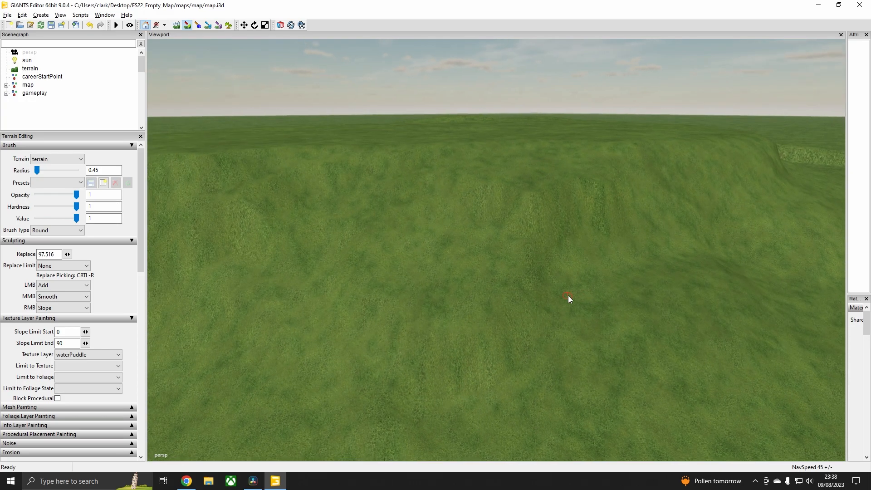
middle_click_drag(568, 295, 566, 303, "alt")
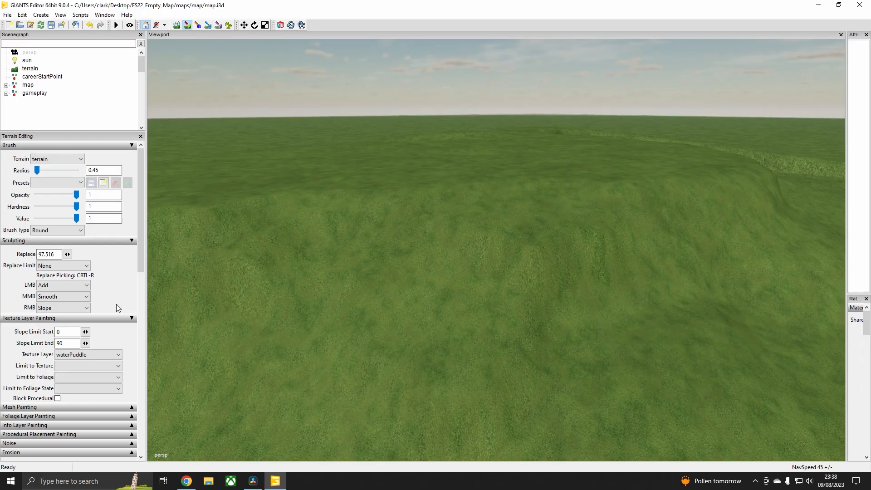
left_click(118, 355)
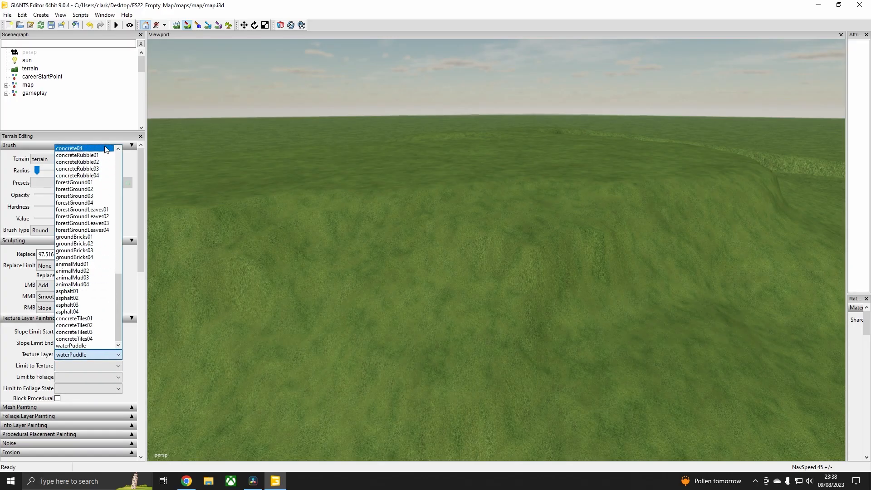
scroll(94, 251, "up", 13)
scroll(94, 251, "up", 3)
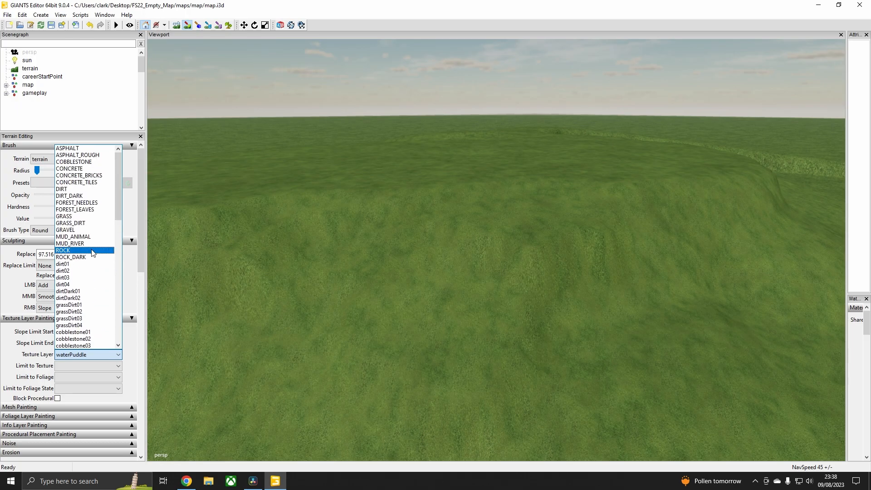
left_click(65, 258)
left_click(120, 300)
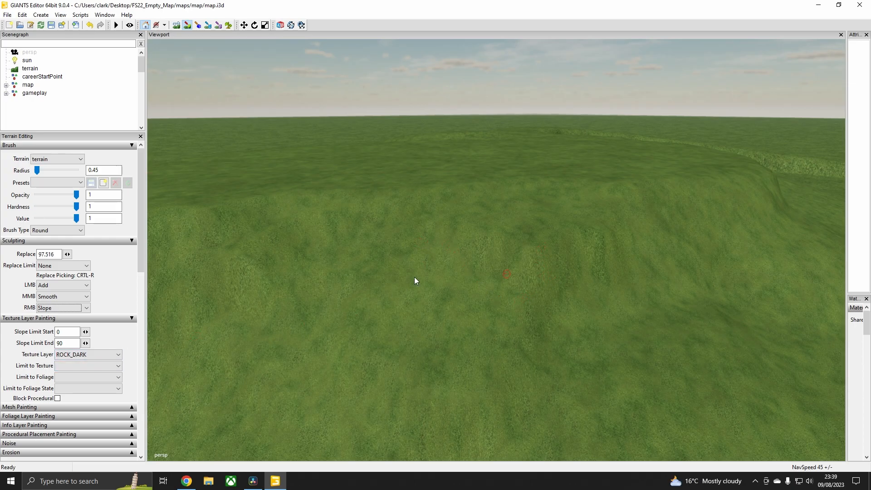
- Set the texture painting's Slope Limit Start to 19
left_click(86, 332)
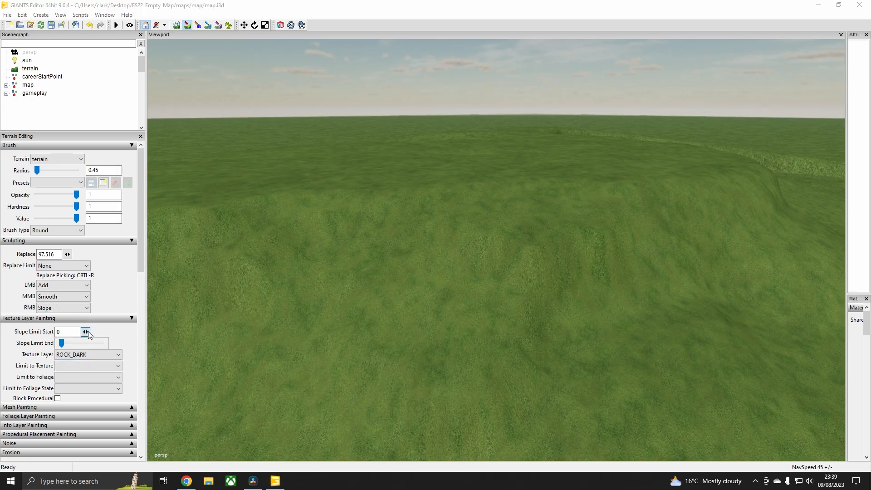
left_click_drag(61, 343, 69, 342)
double_click(68, 331)
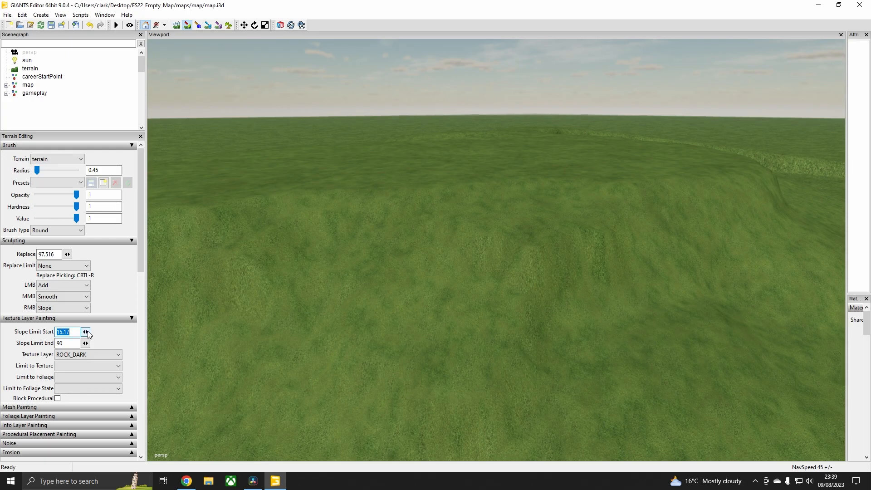
type("19")
- Paint ROCK_DARK over the plateau's steep side cliff using a round brush with a radius of 6.2
scroll(535, 260, "up", 20)
mouse_move(550, 226)
left_mouse_down()
mouse_move(454, 207)
mouse_move(478, 264)
mouse_move(511, 300)
mouse_move(560, 278)
mouse_move(608, 289)
mouse_move(652, 229)
mouse_move(685, 230)
mouse_move(670, 203)
mouse_move(715, 214)
mouse_move(735, 280)
mouse_move(774, 287)
mouse_move(753, 230)
mouse_move(764, 226)
mouse_move(790, 230)
mouse_move(799, 271)
mouse_move(669, 265)
mouse_move(455, 299)
mouse_move(396, 248)
mouse_move(333, 225)
mouse_move(256, 233)
mouse_move(355, 294)
mouse_move(391, 408)
mouse_move(478, 352)
mouse_move(447, 361)
left_mouse_up()
scroll(474, 312, "down", 6)
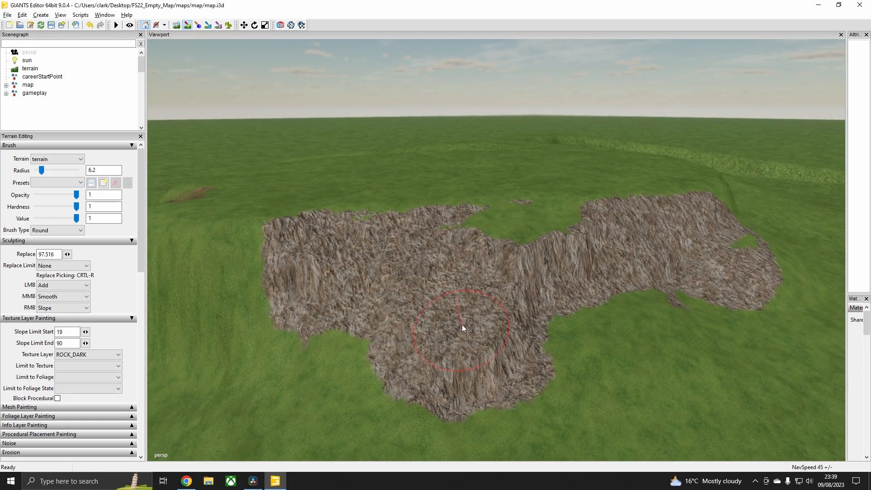
mouse_move(370, 334)
left_mouse_down()
mouse_move(298, 304)
mouse_move(303, 258)
mouse_move(274, 251)
mouse_move(331, 239)
mouse_move(281, 255)
mouse_move(249, 320)
mouse_move(240, 292)
mouse_move(356, 315)
left_mouse_up()
- Examine how the slope-limited ROCK_DARK covers the cliff face, its rim and its foot
middle_click_drag(535, 335, 478, 339, "alt")
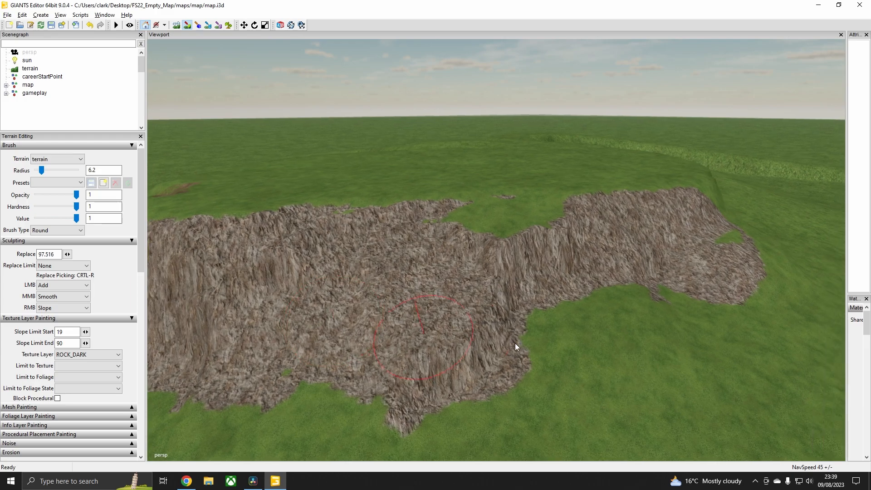
left_click_drag(478, 338, 505, 328, "alt")
middle_click_drag(505, 329, 428, 312, "alt")
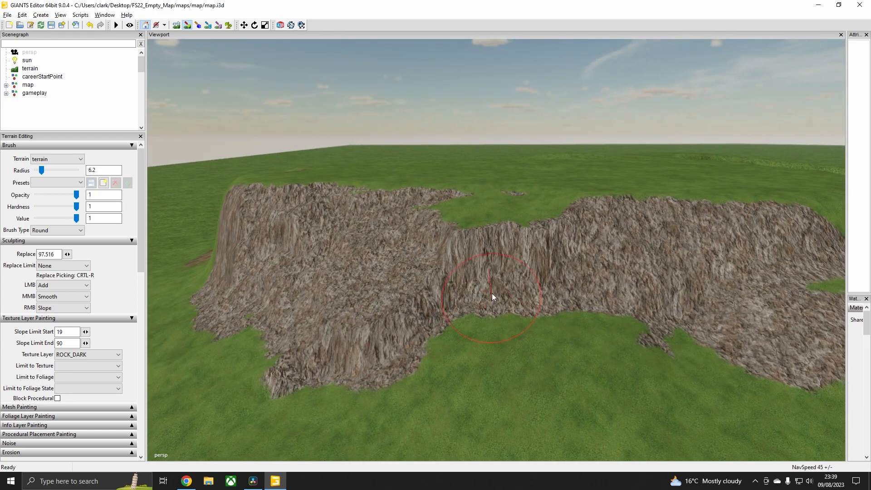
middle_click_drag(492, 293, 507, 282, "alt")
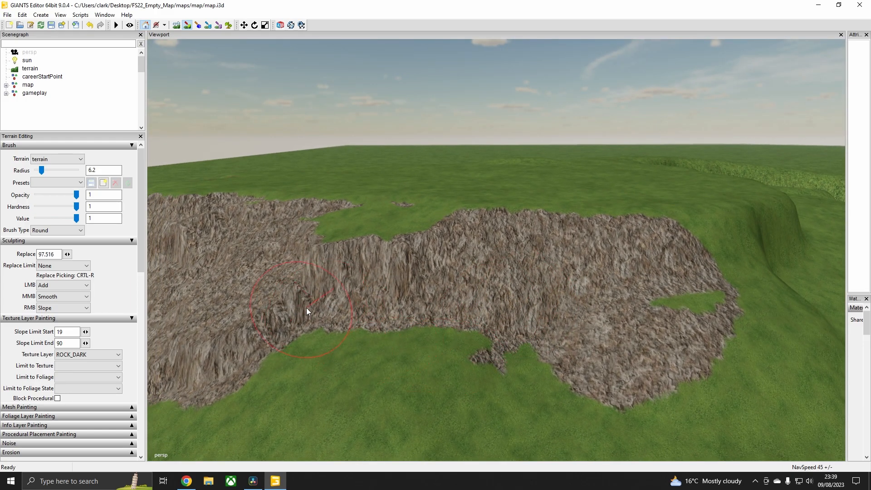
middle_click_drag(447, 305, 512, 297, "alt")
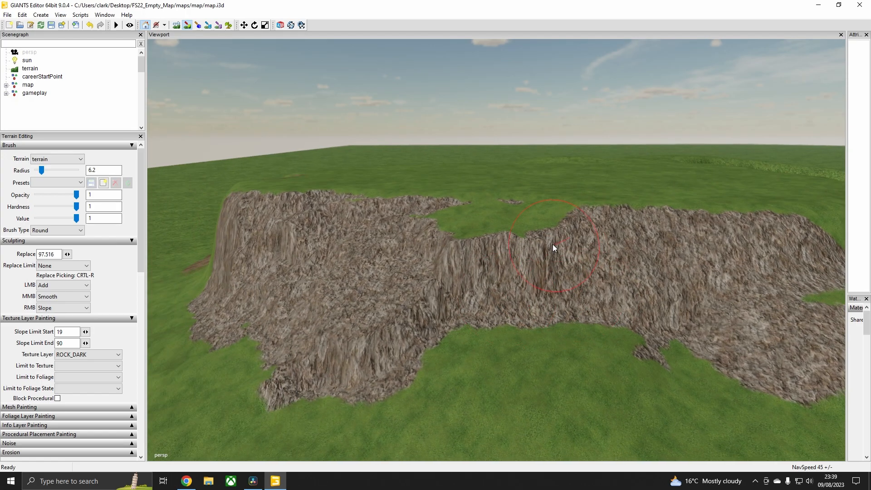
left_click_drag(553, 244, 515, 328, "alt")
left_click_drag(491, 300, 621, 306, "alt")
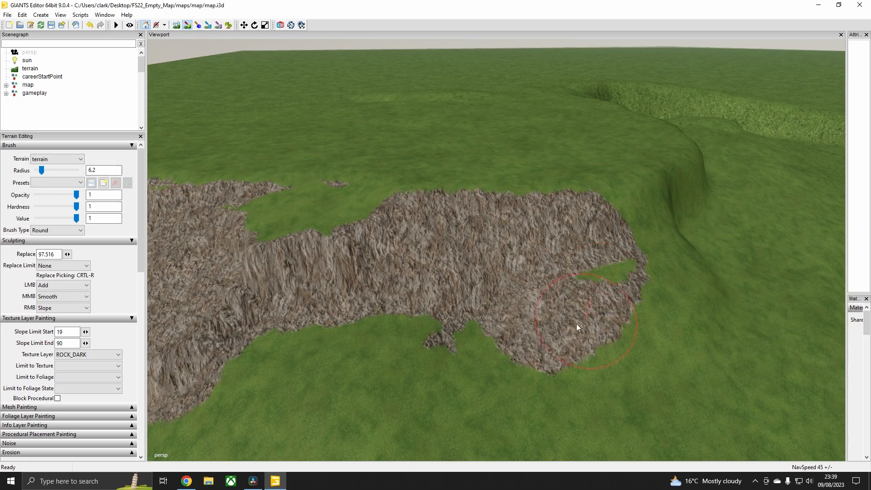
left_click_drag(534, 300, 578, 290, "alt")
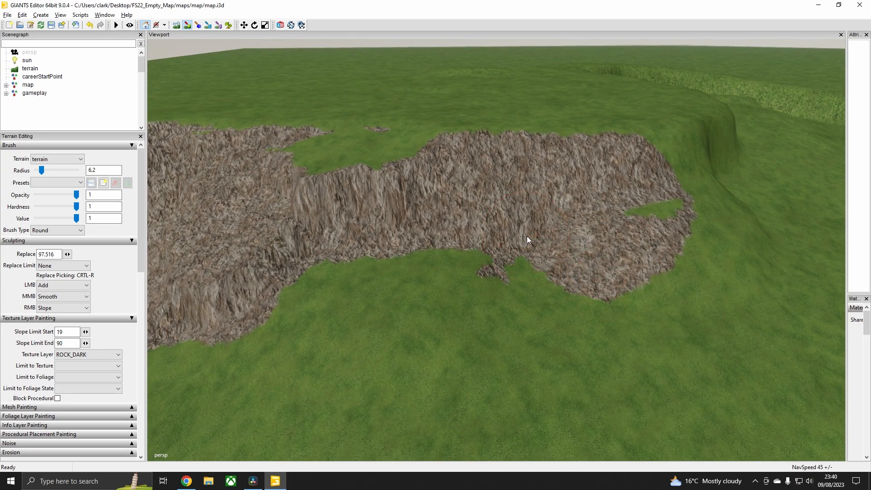
- Examine the remaining grass gap in the ROCK_DARK cliff face and the texture's edge along the cliff's foot
left_click_drag(527, 236, 537, 225, "alt")
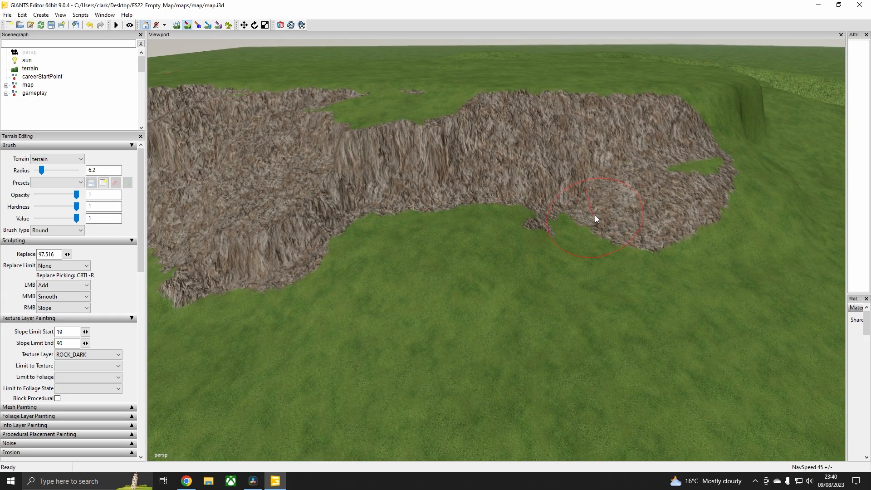
middle_click_drag(602, 211, 453, 290, "alt")
scroll(480, 268, "up", 3)
middle_click_drag(509, 249, 574, 260, "alt")
mouse_move(574, 261)
left_mouse_down("alt")
mouse_move(562, 276)
mouse_move(513, 263)
left_mouse_up("alt")
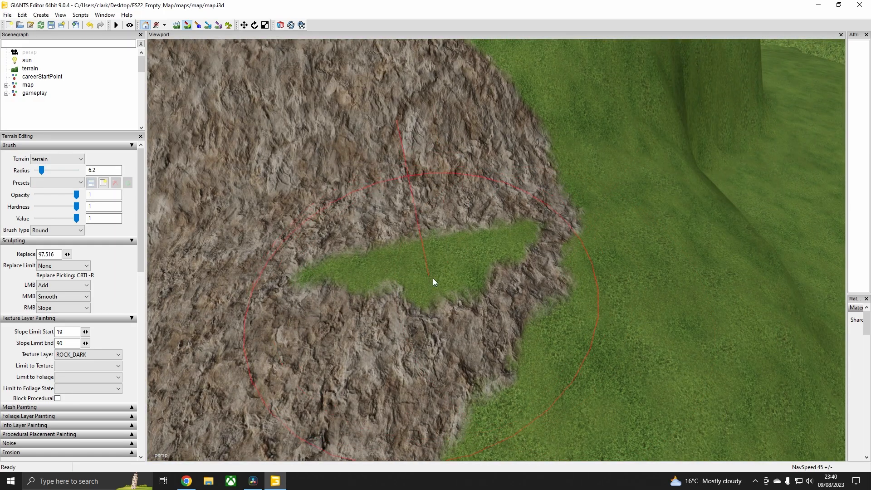
key("alt")
scroll(447, 268, "down", 5)
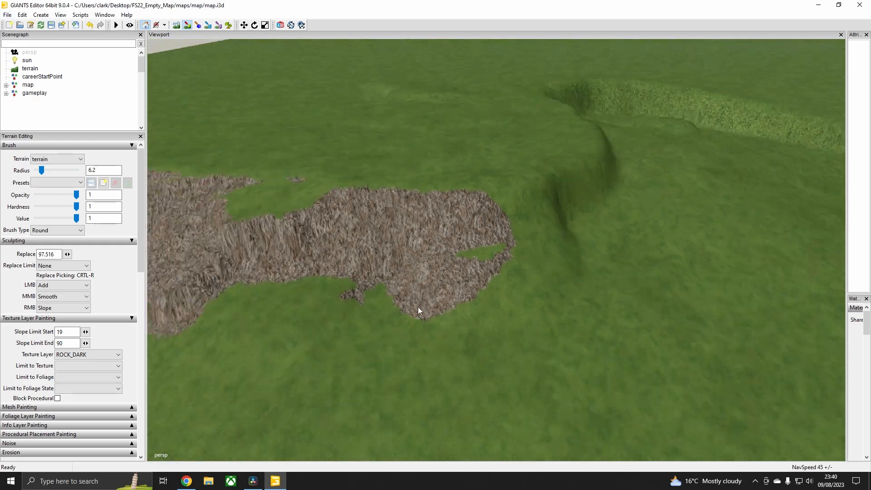
middle_click_drag(426, 299, 478, 270, "alt")
scroll(474, 286, "up", 2)
scroll(477, 284, "up", 5)
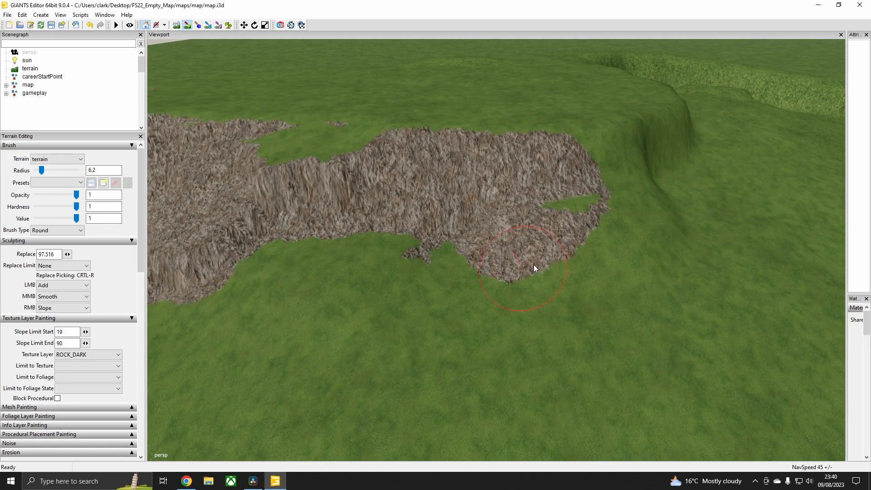
scroll(492, 270, "up", 3)
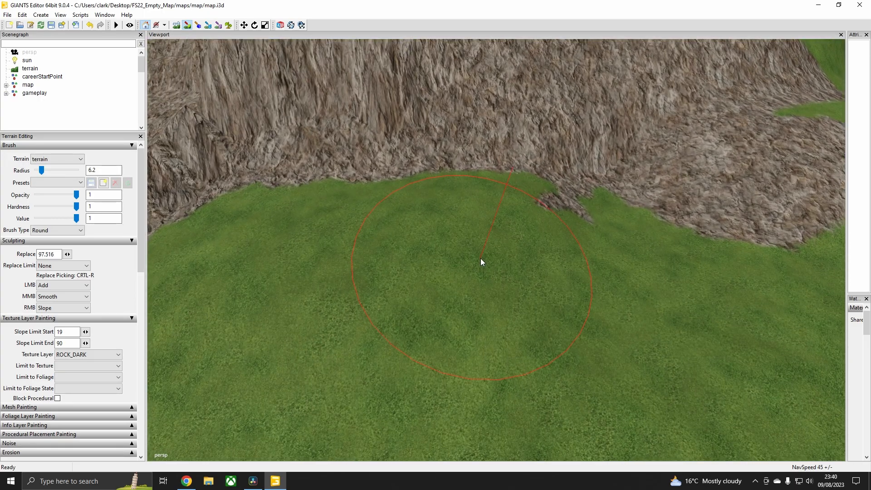
scroll(499, 272, "down", 6)
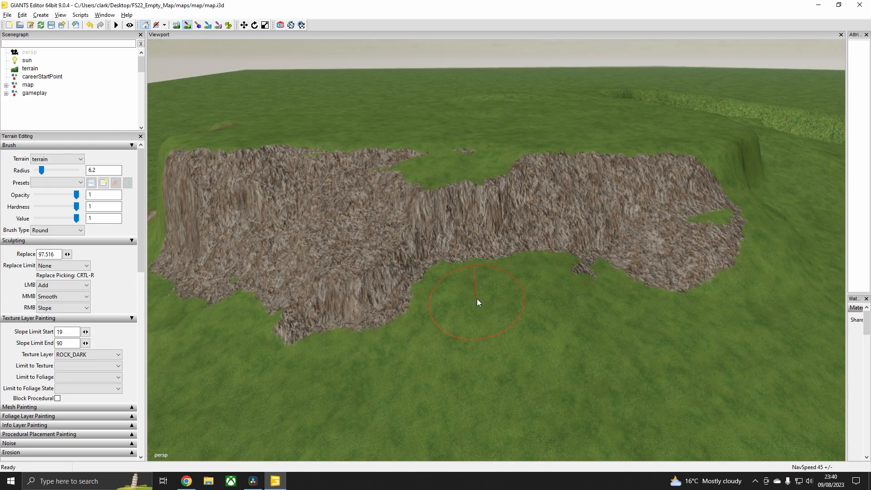
scroll(477, 298, "up", 4)
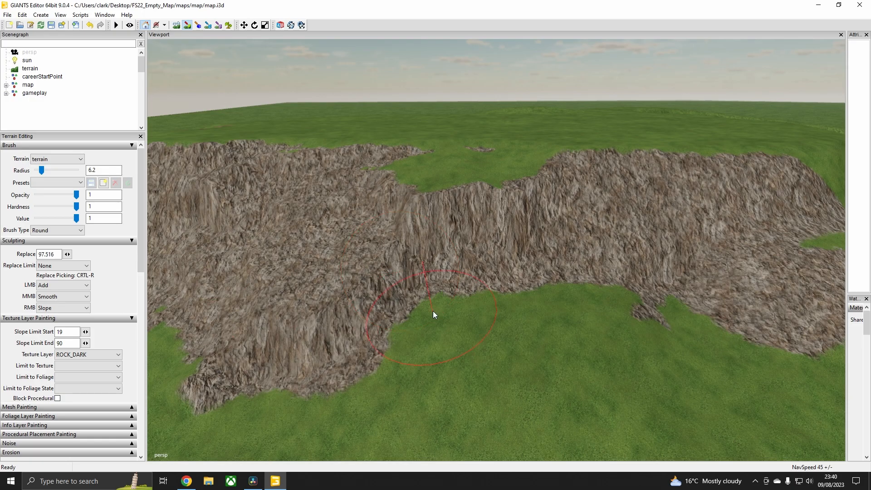
- Extend the ROCK_DARK over the slope below the grass gap and along the bare grass cliff toward the far corner of the plateau
mouse_move(436, 306)
left_mouse_down("alt")
mouse_move(561, 292)
mouse_move(505, 265)
left_mouse_up("alt")
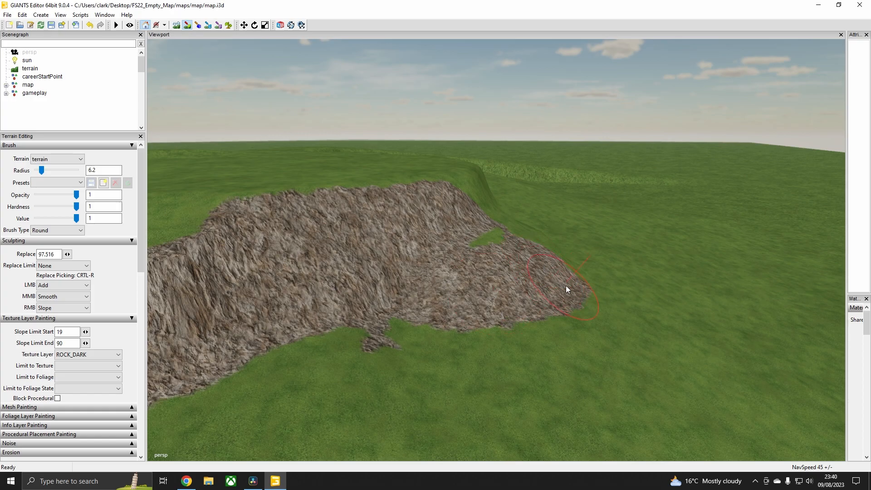
middle_click_drag(482, 302, 425, 322, "alt")
left_click_drag(425, 322, 352, 325, "alt")
mouse_move(353, 325)
middle_mouse_down("alt")
mouse_move(339, 315)
mouse_move(343, 326)
middle_mouse_up("alt")
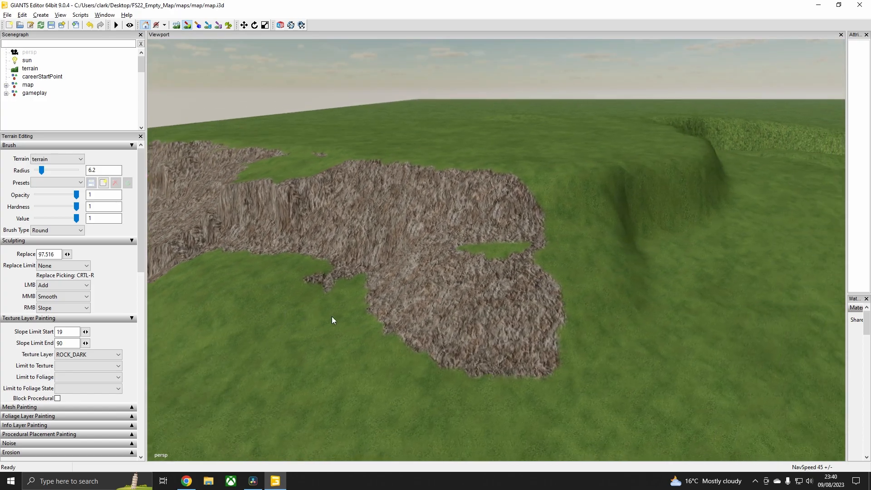
mouse_move(343, 328)
left_mouse_down()
mouse_move(442, 282)
mouse_move(420, 227)
mouse_move(458, 208)
mouse_move(606, 174)
mouse_move(628, 155)
left_mouse_up()
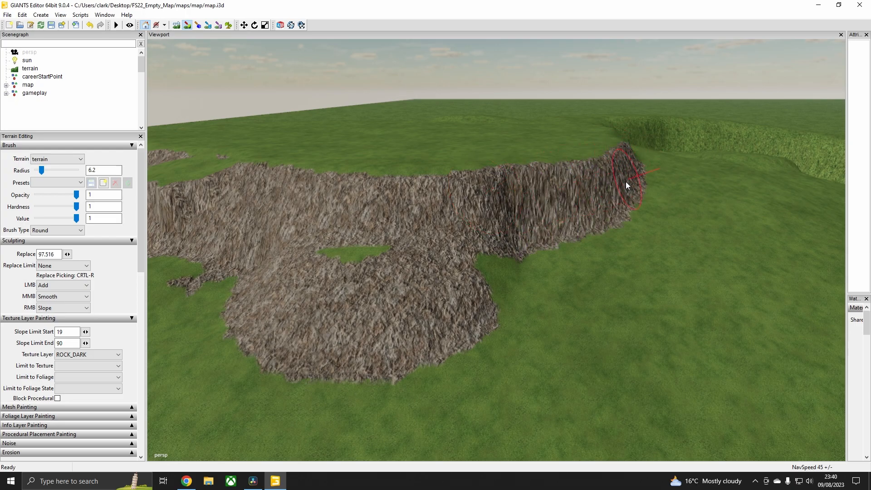
left_click_drag(526, 233, 469, 291)
- Paint a curved band of ROCK_DARK on the ground in front of the cliff's recess, joining the rock on both sides
middle_click_drag(476, 275, 551, 273, "alt")
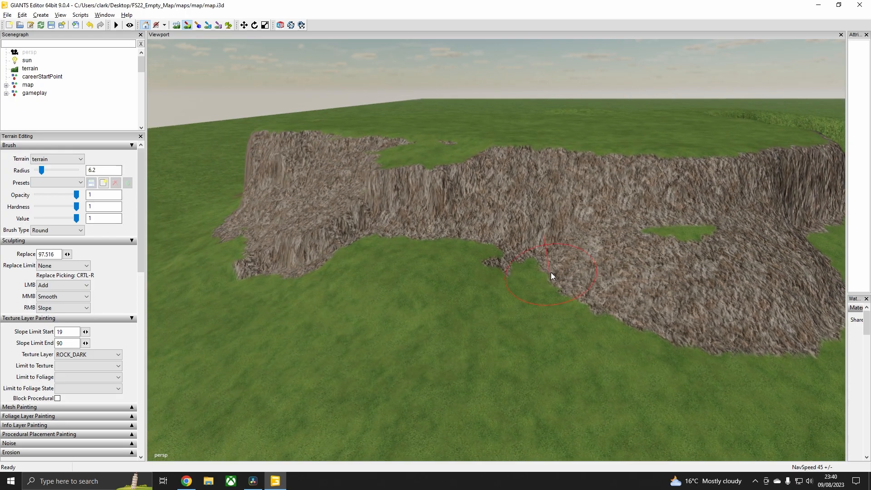
left_click_drag(551, 272, 513, 257, "alt")
middle_click_drag(513, 257, 644, 260, "alt")
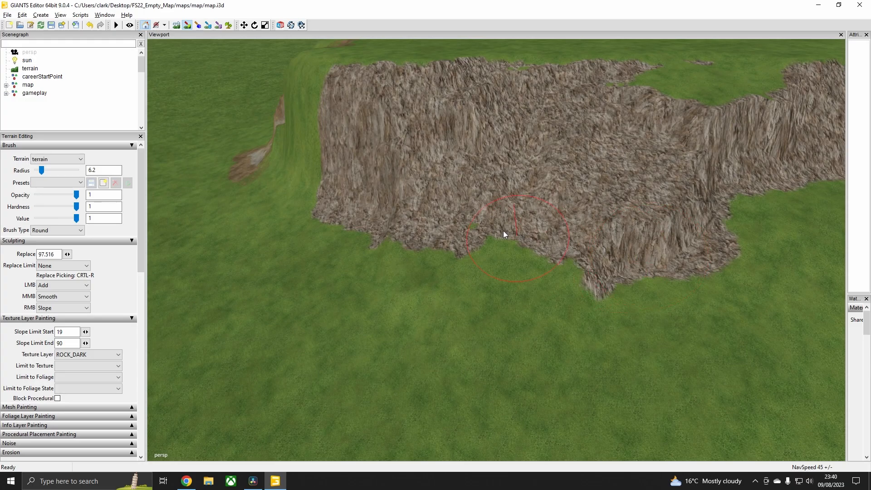
left_click_drag(504, 232, 618, 242)
mouse_move(572, 273)
left_mouse_down()
mouse_move(599, 289)
mouse_move(682, 265)
mouse_move(766, 285)
left_mouse_up()
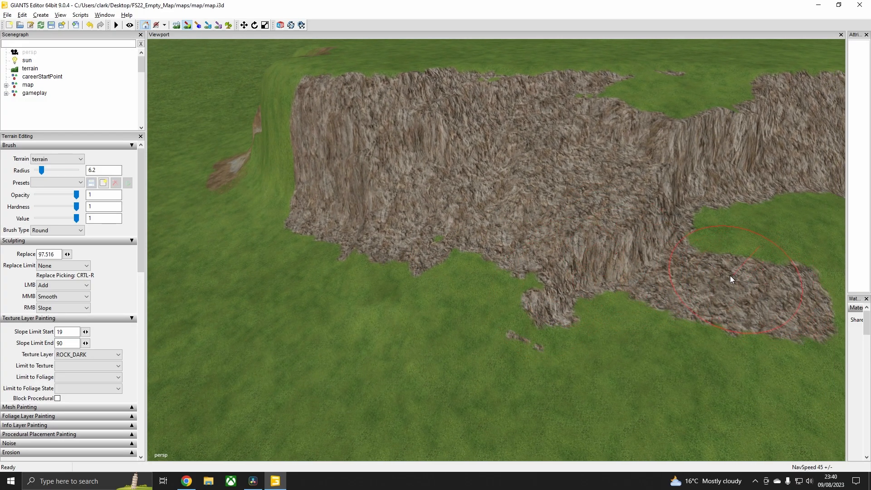
middle_click_drag(731, 275, 557, 312, "alt")
mouse_move(557, 313)
left_mouse_down()
mouse_move(600, 350)
mouse_move(661, 289)
left_mouse_up()
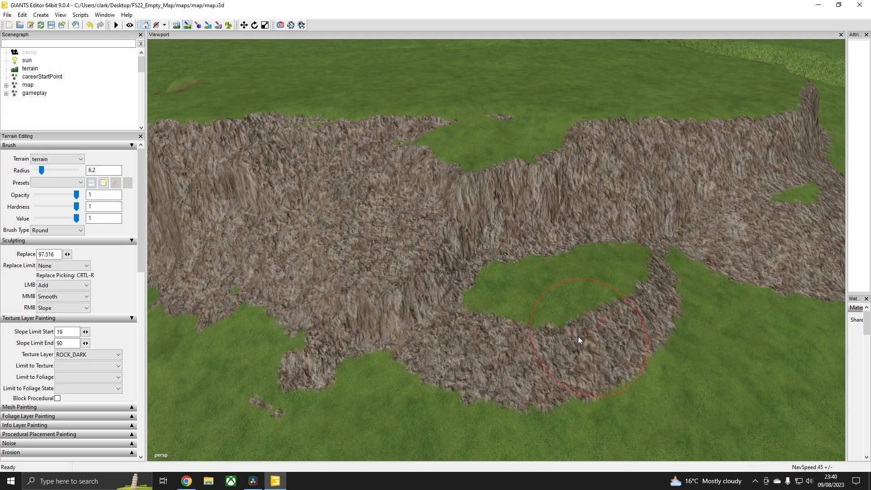
- Paint a winding strip of ROCK_DARK outward from the cliff's near foot and widen the rock around its bare corner
middle_click_drag(590, 376, 411, 309, "alt")
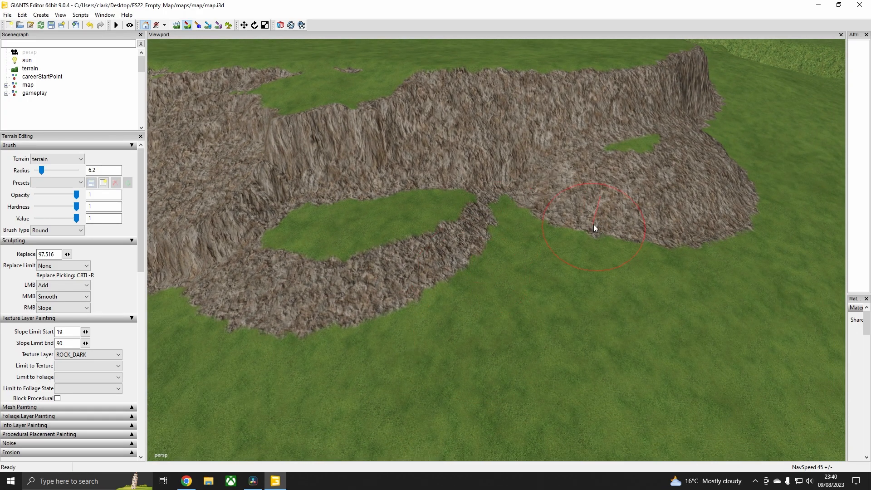
mouse_move(224, 314)
middle_mouse_down("alt")
mouse_move(373, 292)
mouse_move(483, 235)
middle_mouse_up("alt")
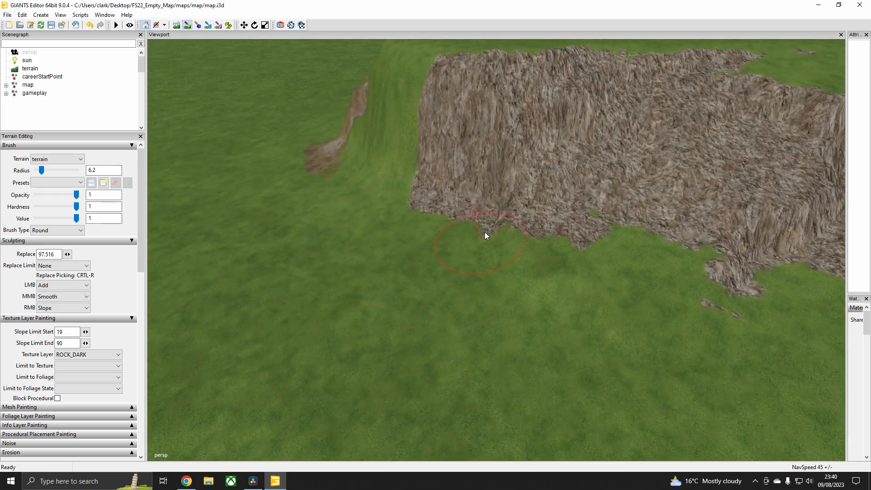
mouse_move(542, 240)
left_mouse_down()
mouse_move(615, 281)
mouse_move(656, 363)
mouse_move(699, 340)
left_mouse_up()
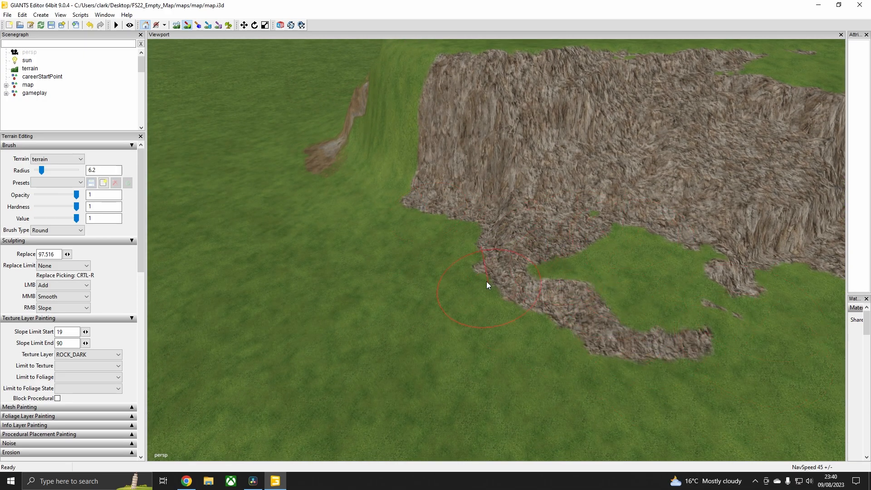
mouse_move(432, 201)
left_mouse_down()
mouse_move(394, 166)
mouse_move(425, 119)
left_mouse_up()
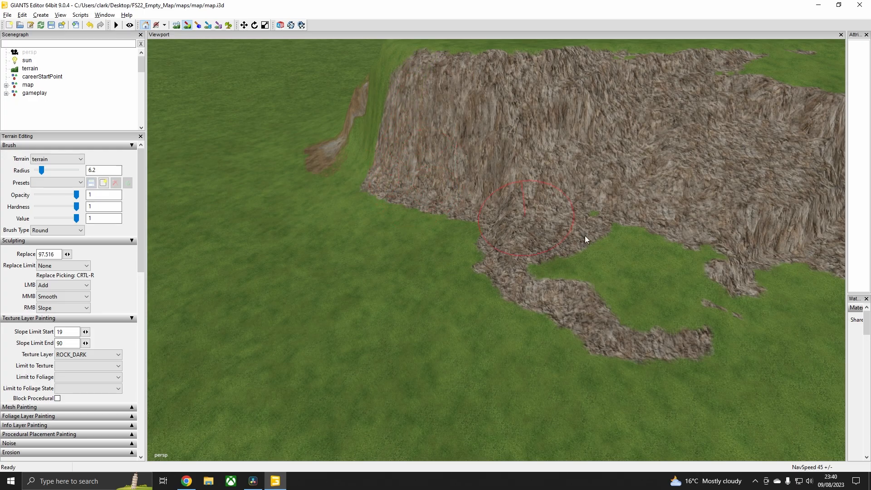
- Examine the painted cliff and the rock bands at its foot from a distance and from several angles
middle_click_drag(572, 230, 582, 201, "alt")
scroll(566, 246, "down", 5)
middle_click_drag(565, 246, 549, 295, "alt")
mouse_move(549, 296)
left_mouse_down("alt")
mouse_move(548, 285)
mouse_move(543, 315)
left_mouse_up("alt")
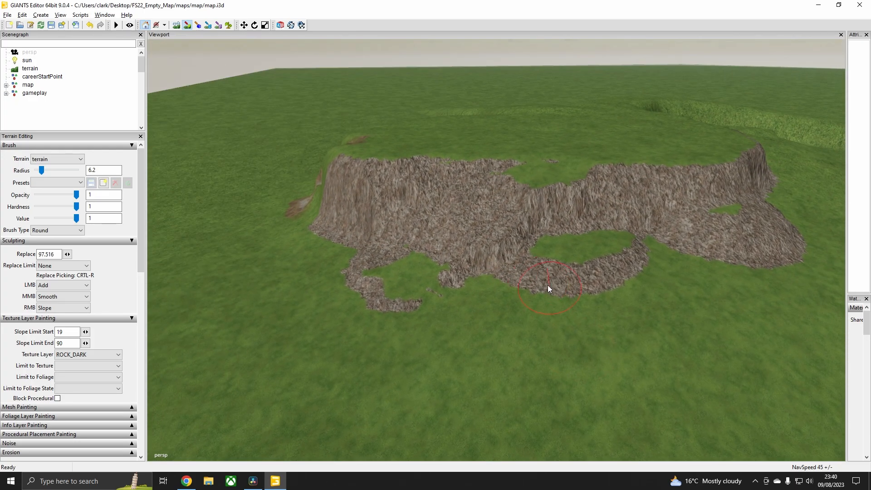
scroll(543, 315, "up", 3)
left_click_drag(578, 286, 588, 264, "alt")
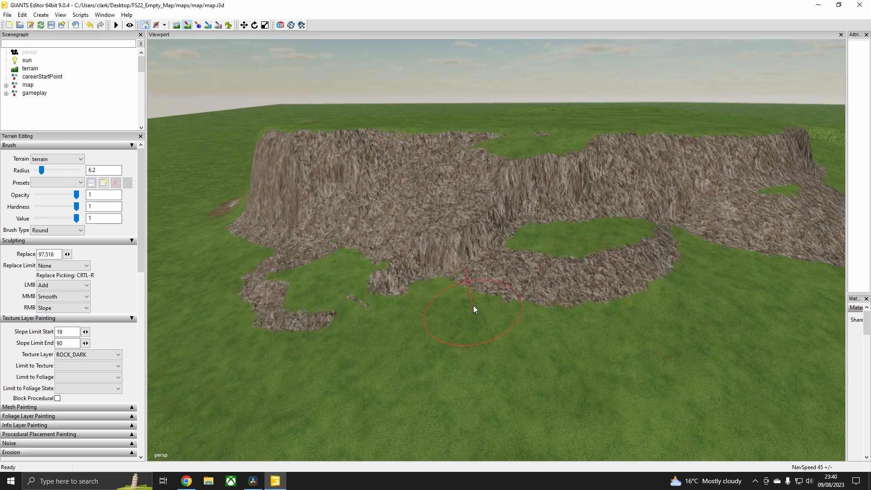
left_click_drag(458, 305, 445, 331, "alt")
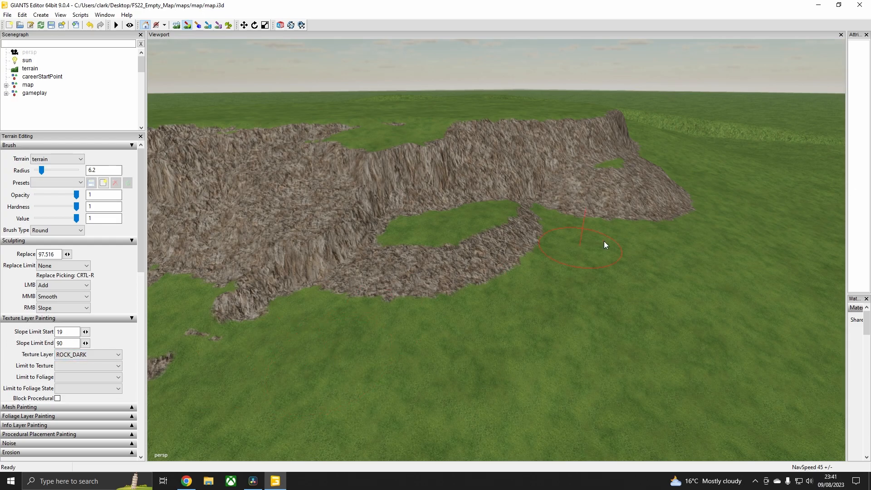
middle_click_drag(555, 229, 516, 268, "alt")
left_click_drag(516, 268, 564, 271, "alt")
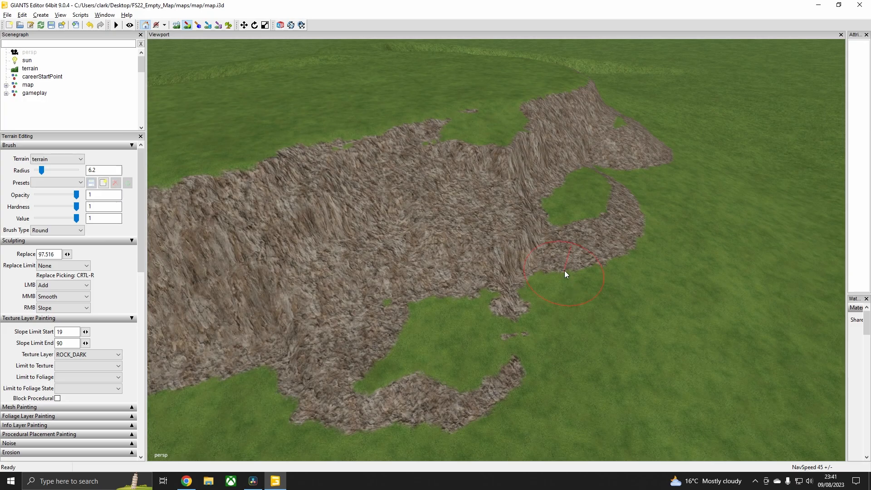
middle_click_drag(565, 270, 600, 243, "alt")
left_click_drag(599, 244, 612, 246, "alt")
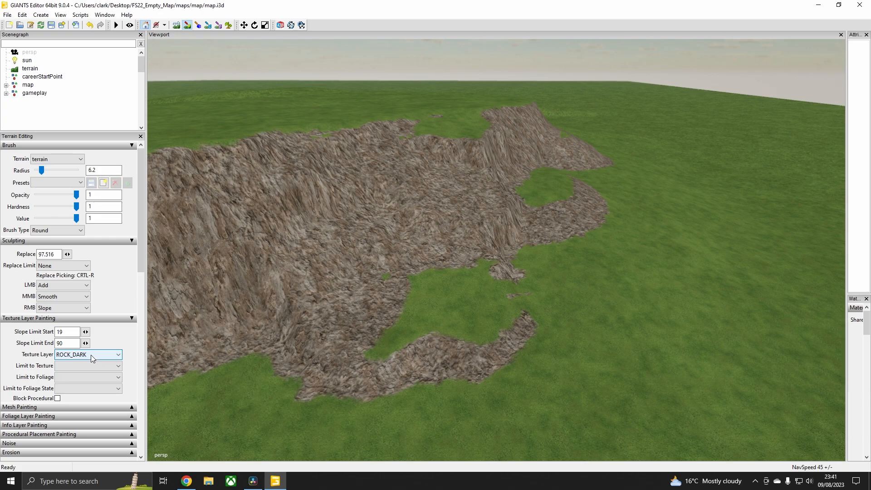
- Set the texture painting's Slope Limit Start to 0 and choose ASPHALT as the texture layer
left_click(65, 332)
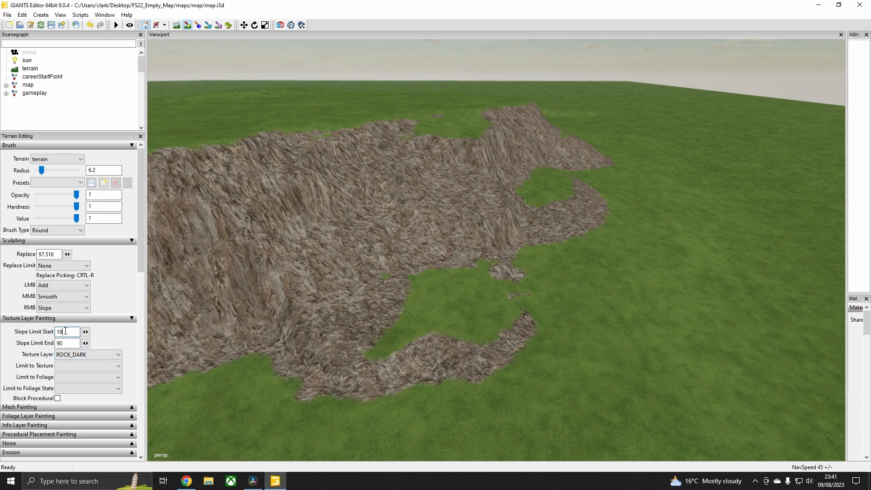
double_click(66, 331)
type("0")
left_click(73, 355)
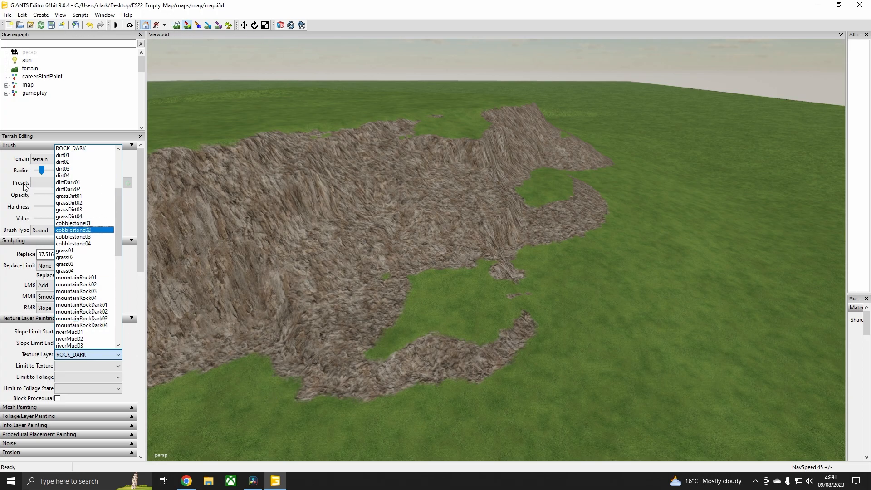
scroll(90, 245, "up", 5)
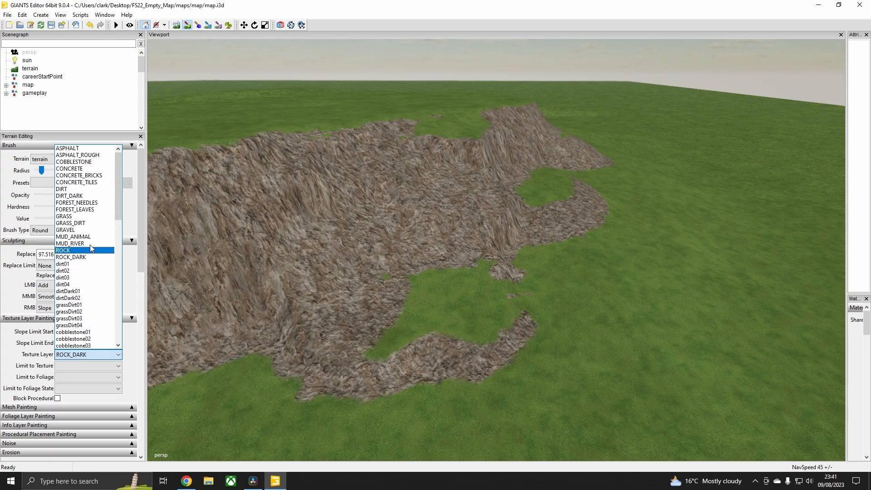
left_click(89, 149)
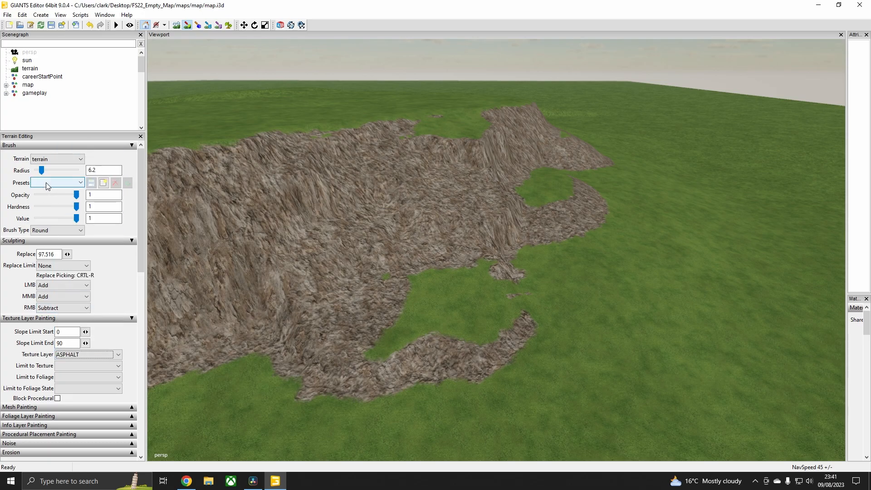
- Paint a straight ASPHALT road strip across the flat grass using a square brush with a radius of 6.2
left_click(48, 230)
left_click(61, 247)
mouse_move(463, 281)
left_mouse_down("alt")
mouse_move(401, 295)
mouse_move(463, 314)
mouse_move(570, 307)
mouse_move(537, 315)
mouse_move(431, 307)
mouse_move(495, 221)
mouse_move(480, 266)
left_mouse_up("alt")
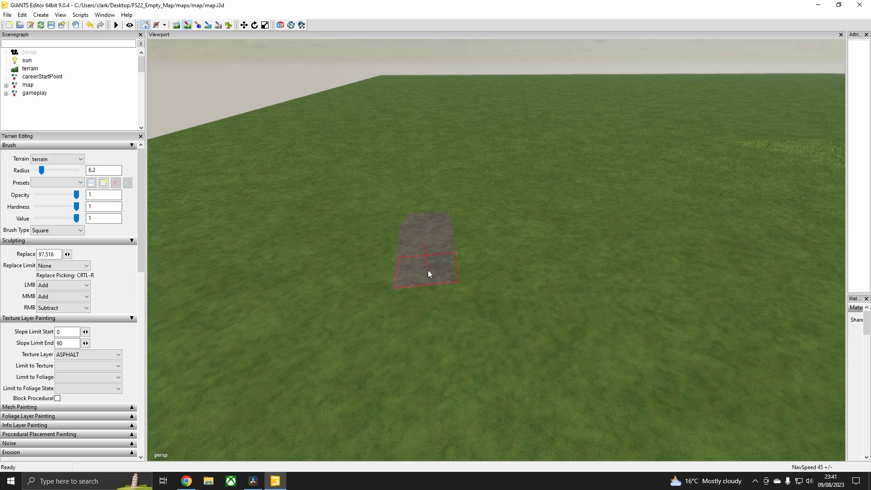
left_click_drag(431, 299, 433, 401)
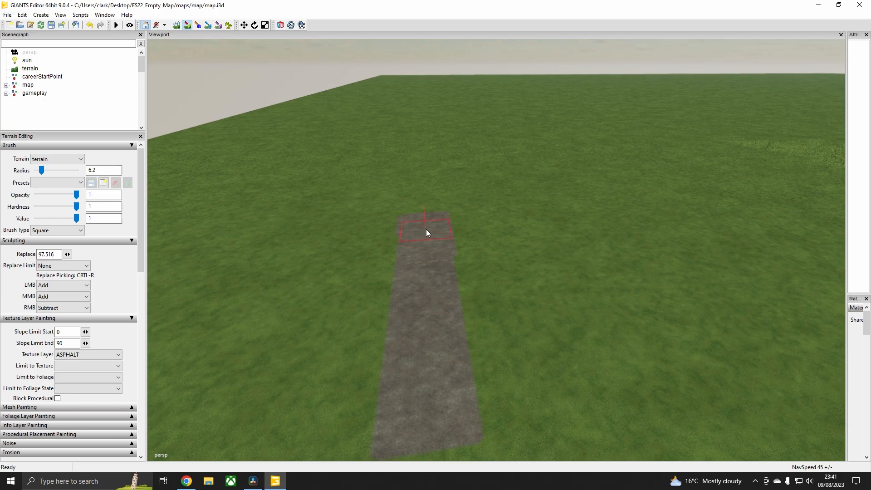
left_click_drag(426, 225, 428, 235)
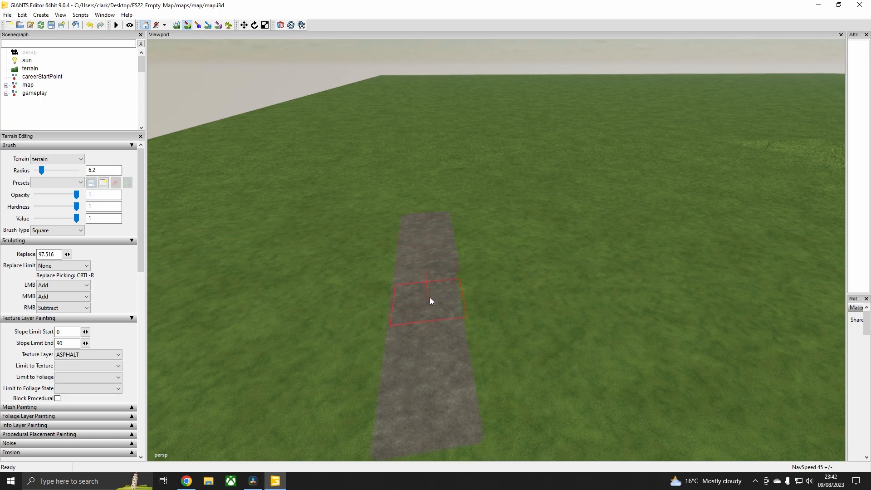
left_click_drag(433, 326, 431, 299)
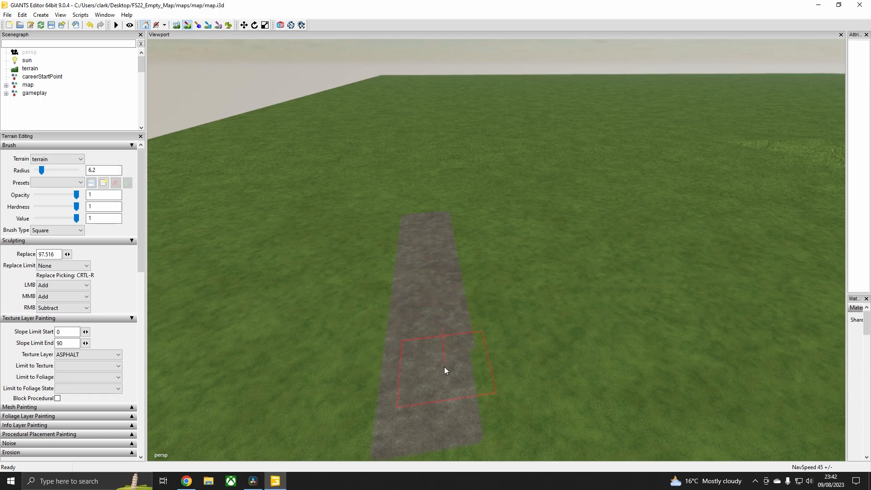
left_click_drag(436, 381, 435, 402)
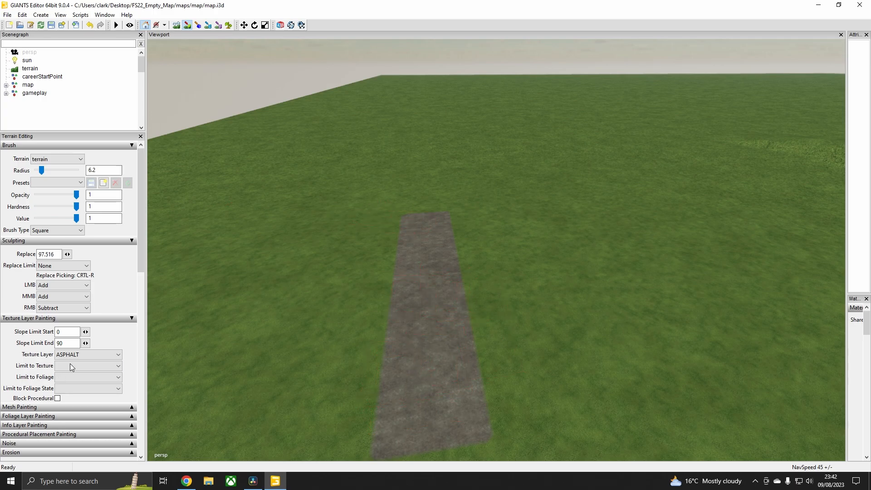
- Paint GRASS_DIRT strips down the middle and along one edge of the asphalt road with the brush radius reduced to 1.95
left_click(103, 354)
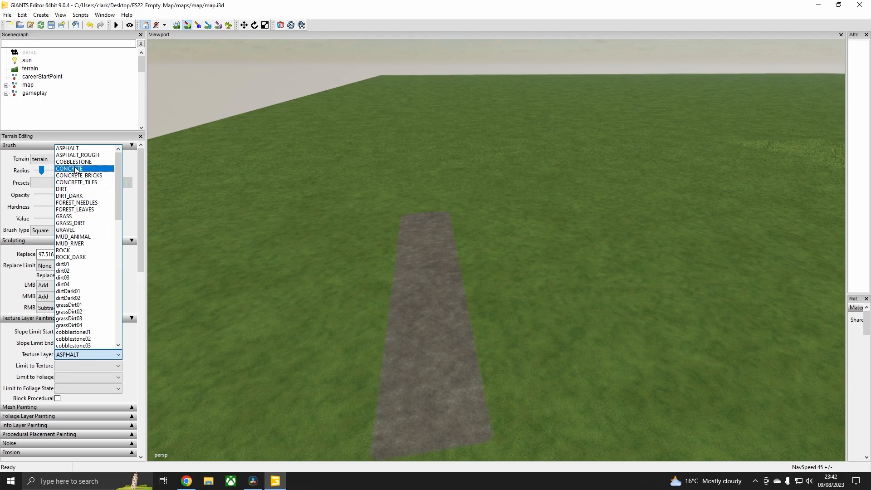
left_click(79, 223)
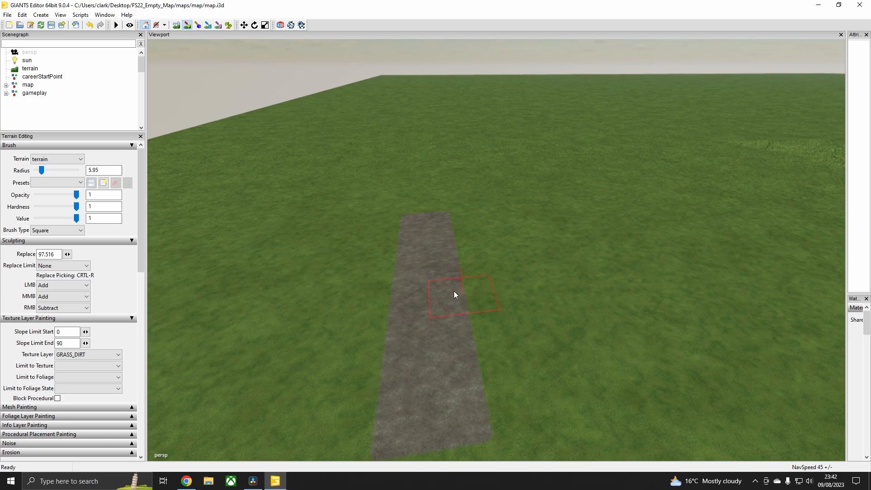
scroll(428, 266, "down", 4, "ctrl")
left_click_drag(426, 231, 426, 242)
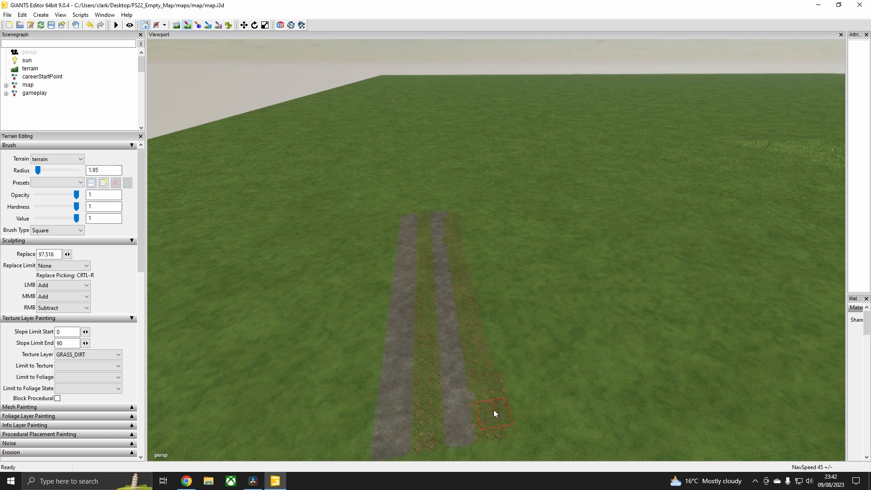
- Paint a GRASS_DIRT strip along the remaining bare edge of the asphalt road with the 1.95 radius brush
middle_click_drag(464, 303, 478, 303, "alt")
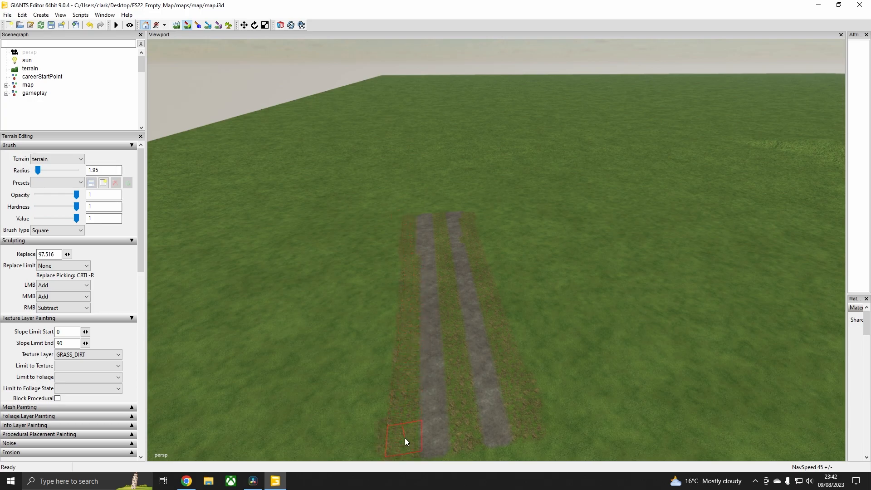
middle_click_drag(420, 393, 433, 358, "alt")
left_click_drag(433, 358, 480, 343, "alt")
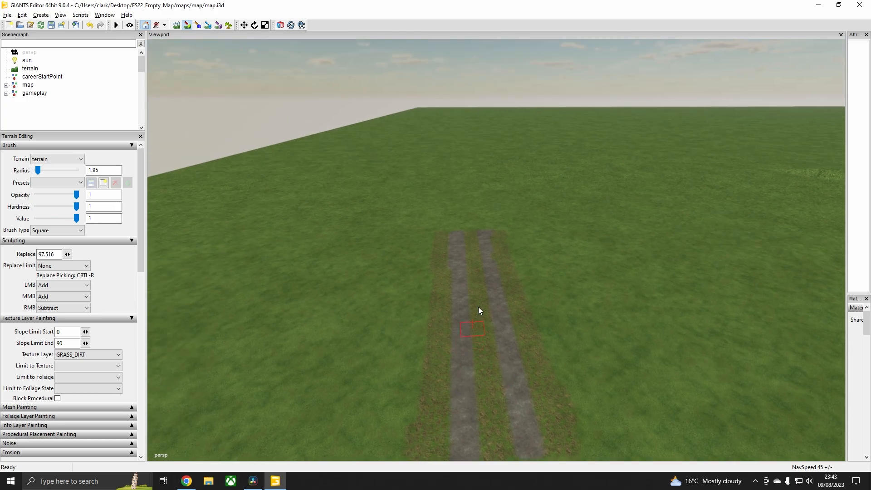
- Examine the asphalt road and its GRASS_DIRT middle and edge strips from above
left_click_drag(478, 285, 481, 382, "alt")
mouse_move(508, 205)
middle_mouse_down("alt")
mouse_move(496, 127)
mouse_move(487, 345)
middle_mouse_up("alt")
scroll(485, 259, "down", 3)
middle_click_drag(479, 300, 481, 268, "alt")
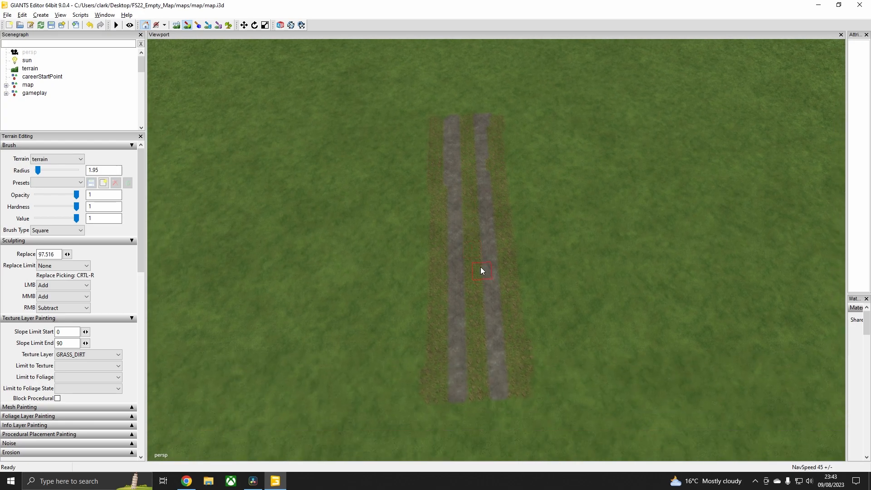
right_click_drag(478, 274, 491, 282, "alt")
mouse_move(492, 282)
middle_mouse_down("alt")
mouse_move(475, 257)
mouse_move(473, 270)
mouse_move(477, 263)
middle_mouse_up("alt")
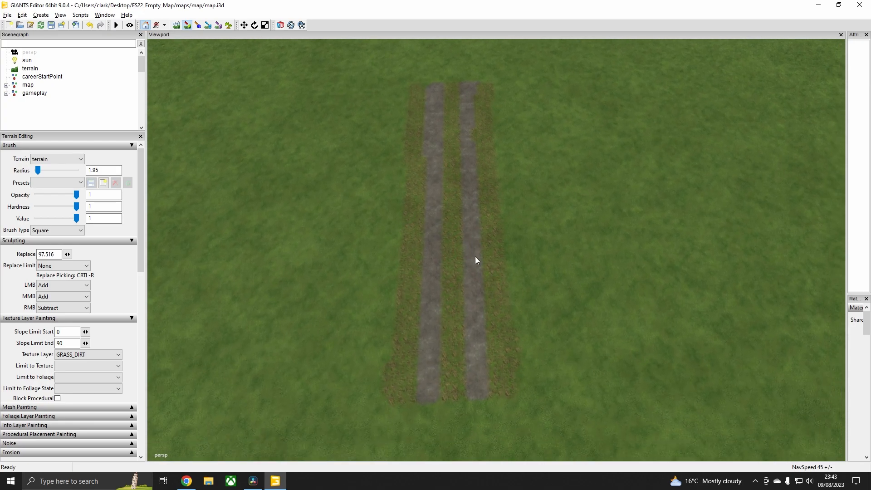
left_click_drag(477, 263, 482, 272, "alt")
scroll(477, 276, "up", 1)
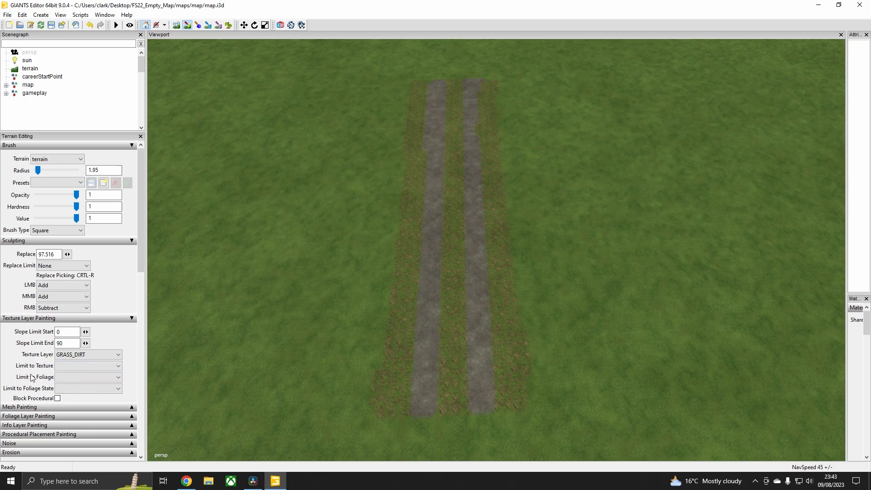
- Limit the texture painting to the GRASS texture and choose DIRT as the texture layer
left_click(108, 369)
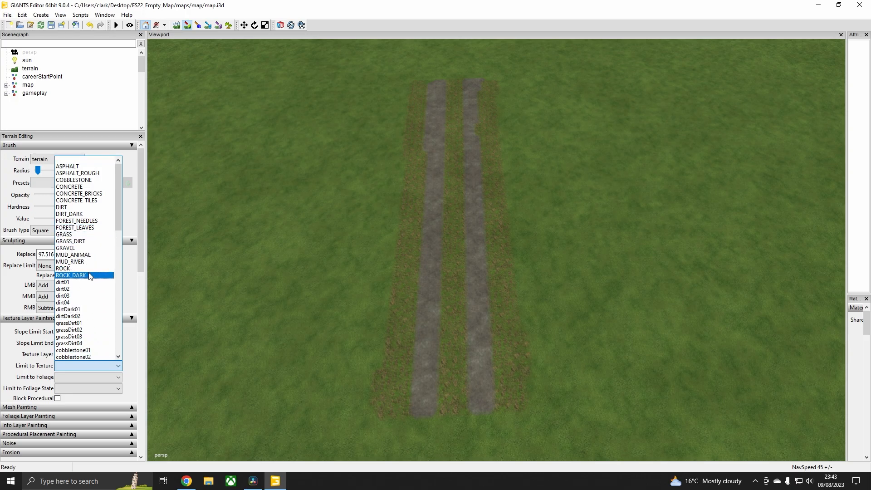
left_click(68, 234)
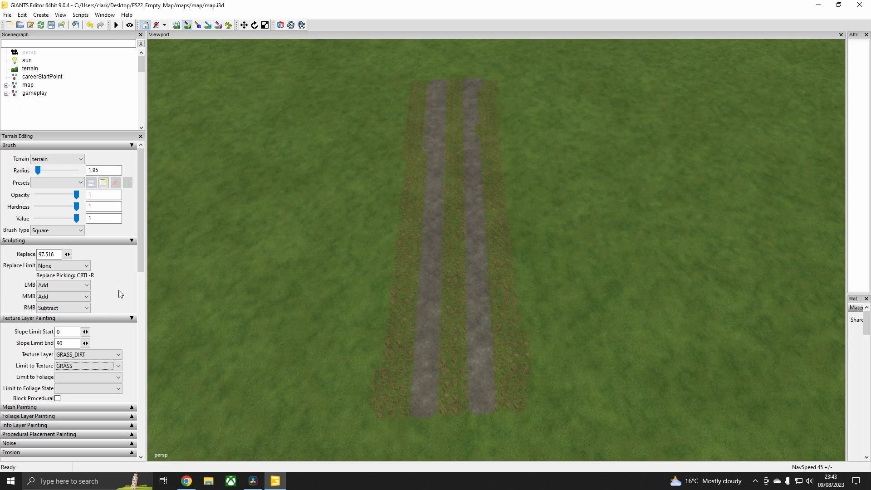
left_click(100, 355)
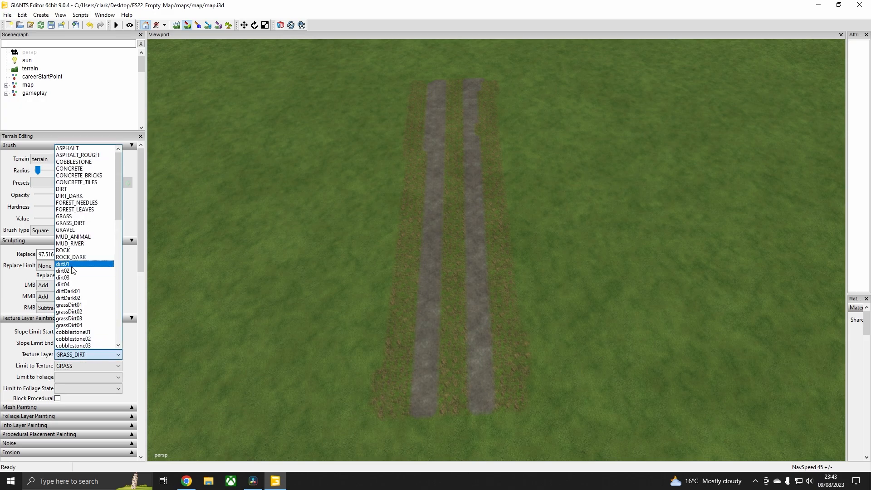
left_click(83, 190)
- Paint DIRT over the grass on both sides and at the near end of the road with the brush radius raised to 8.2
scroll(497, 129, "up", 10)
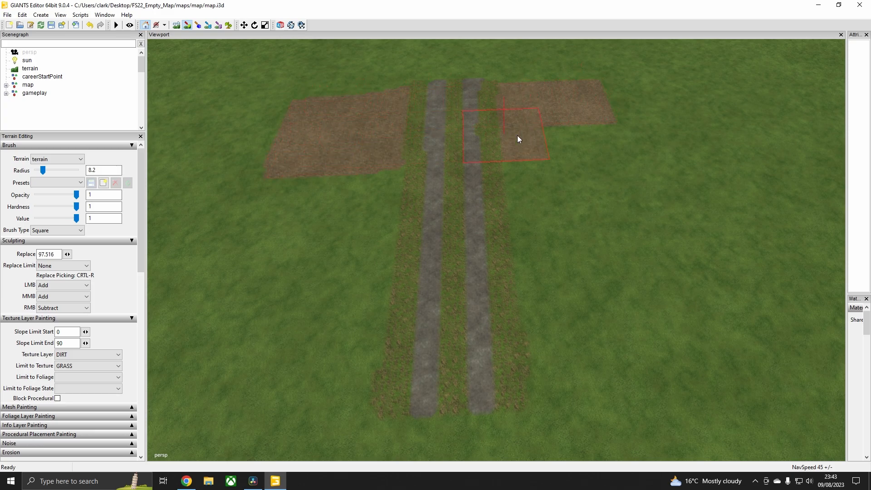
left_click_drag(343, 191, 309, 200)
mouse_move(567, 213)
left_mouse_down()
mouse_move(602, 217)
mouse_move(600, 237)
left_mouse_up()
left_click_drag(449, 245, 288, 248)
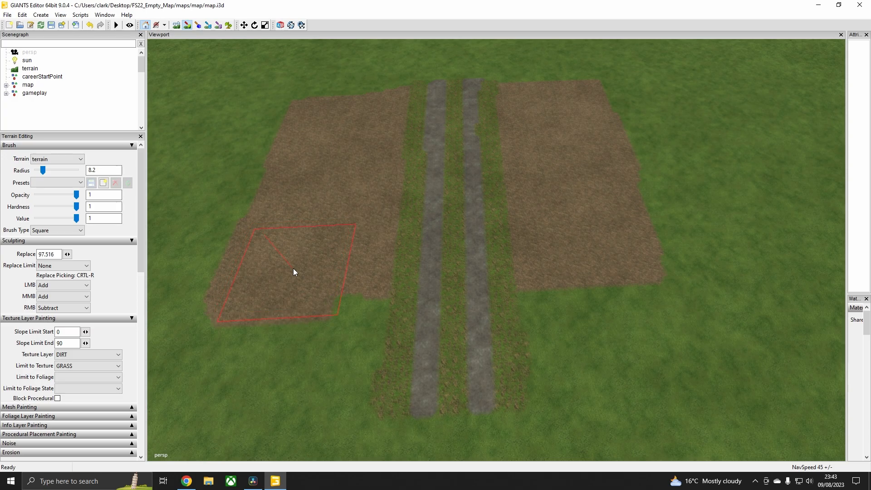
left_click_drag(620, 283, 605, 314)
mouse_move(466, 321)
left_mouse_down()
mouse_move(327, 319)
mouse_move(263, 333)
left_mouse_up()
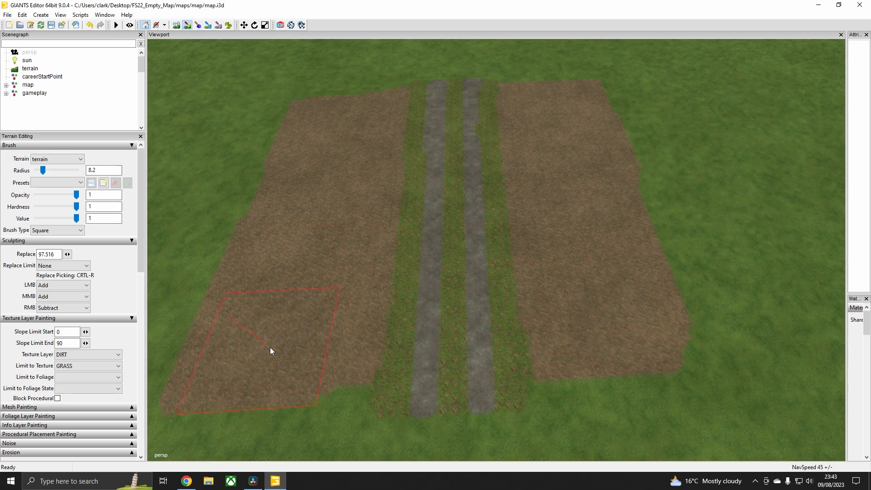
mouse_move(347, 347)
left_mouse_down()
mouse_move(608, 345)
mouse_move(556, 288)
mouse_move(578, 221)
left_mouse_up()
- Change the Limit to Texture setting to DIRT and choose CONCRETE_BRICKS as the texture layer
scroll(540, 200, "down", 5)
left_click_drag(519, 251, 492, 246, "alt")
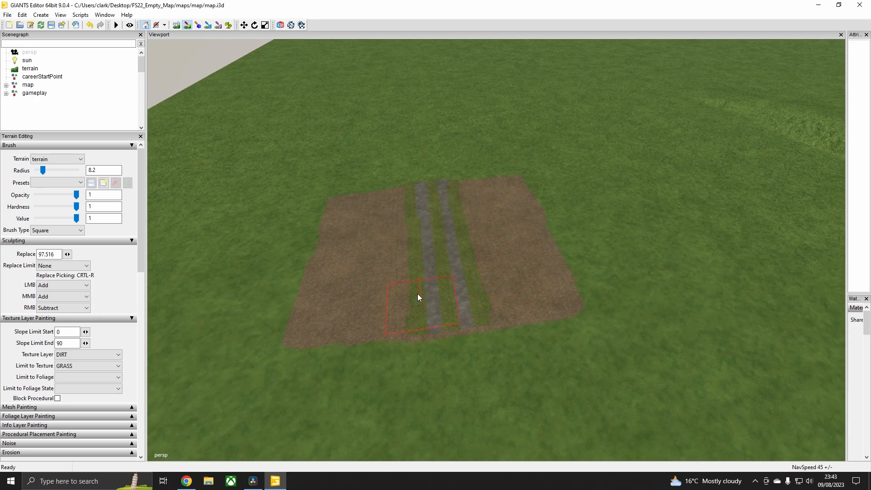
mouse_move(470, 311)
left_mouse_down("alt")
mouse_move(482, 301)
mouse_move(387, 266)
mouse_move(452, 308)
mouse_move(485, 298)
mouse_move(489, 321)
mouse_move(478, 314)
mouse_move(480, 322)
left_mouse_up("alt")
scroll(504, 277, "up", 3)
scroll(478, 314, "up", 3)
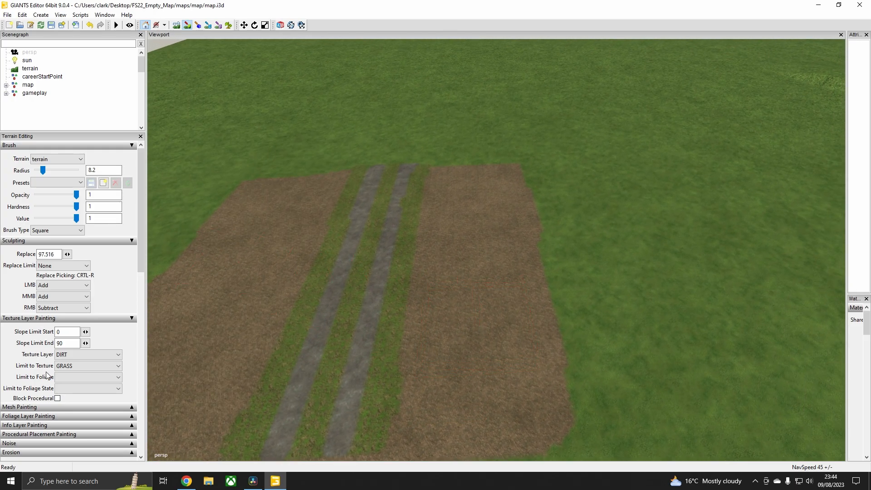
left_click(100, 367)
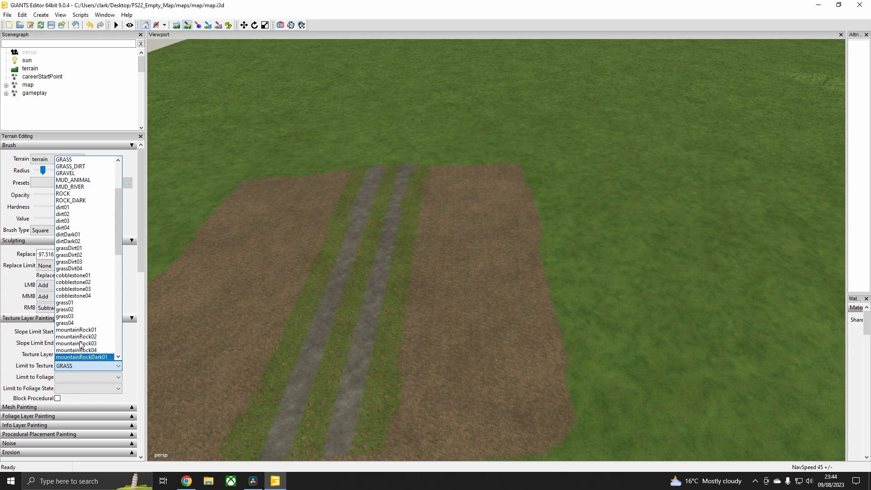
scroll(75, 245, "up", 4)
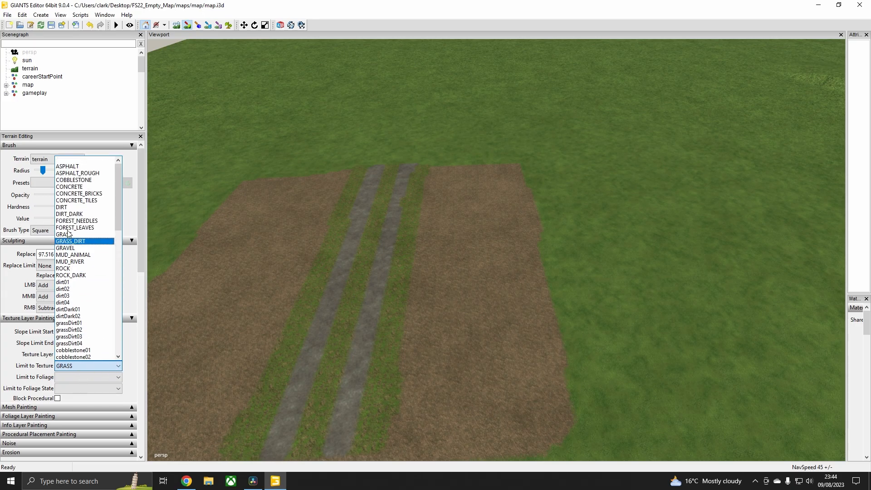
left_click(75, 207)
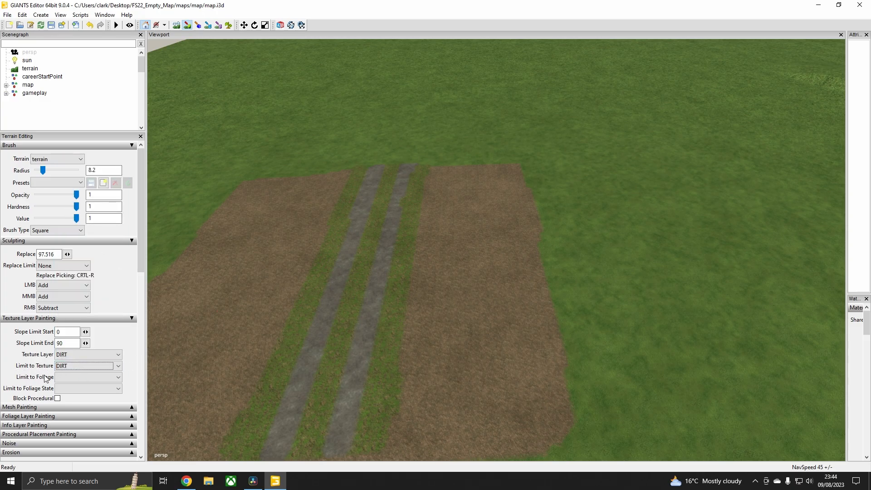
left_click(81, 360)
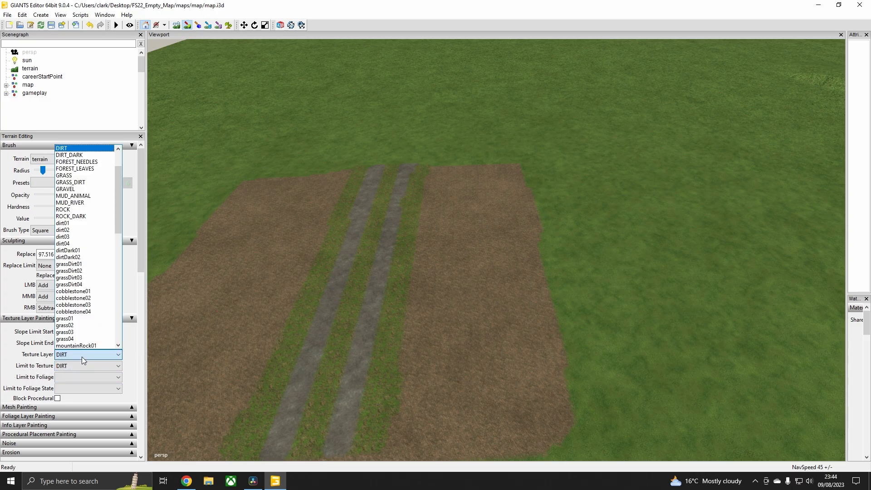
scroll(68, 229, "up", 2)
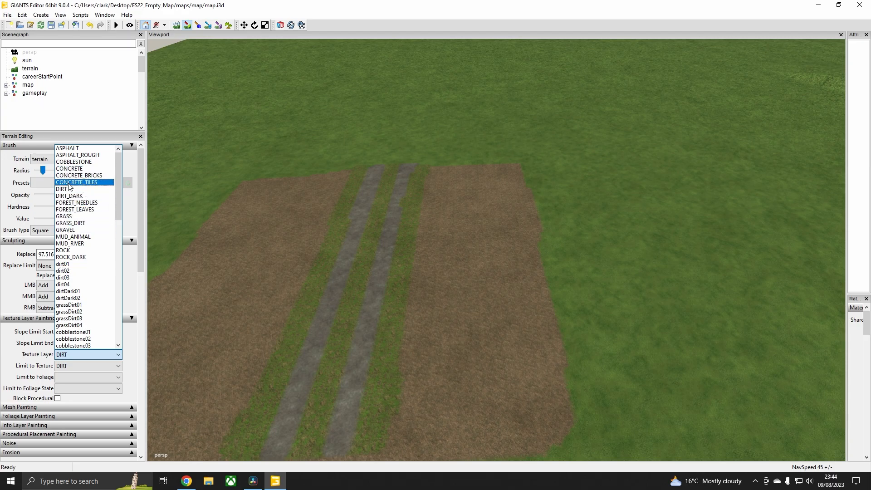
left_click(91, 175)
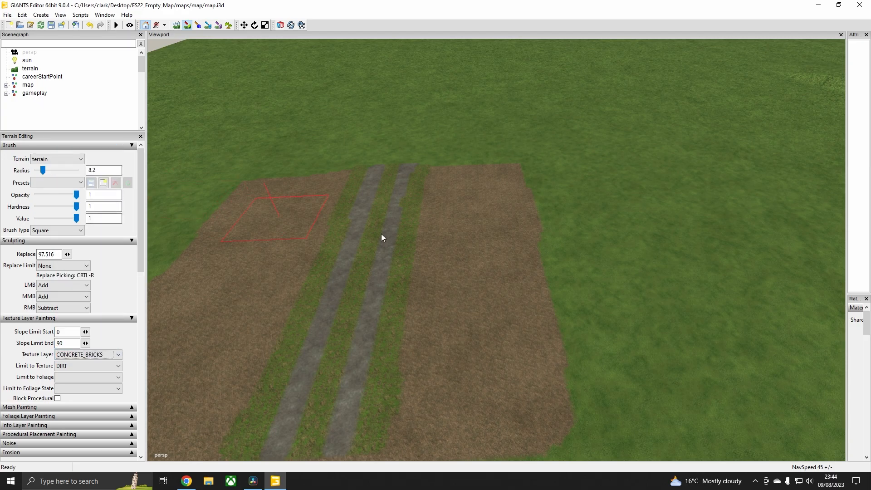
- Paint CONCRETE_BRICKS over the dirt areas on both sides of the road, brushing across the road as well
mouse_move(456, 180)
left_mouse_down()
mouse_move(486, 180)
mouse_move(507, 234)
mouse_move(461, 205)
mouse_move(444, 259)
mouse_move(508, 297)
mouse_move(532, 359)
mouse_move(521, 370)
left_mouse_up()
middle_click_drag(516, 330, 508, 286, "alt")
left_click_drag(494, 288, 473, 307)
middle_click_drag(531, 303, 611, 303, "alt")
mouse_move(610, 303)
left_mouse_down()
mouse_move(696, 380)
mouse_move(601, 345)
mouse_move(532, 168)
left_mouse_up()
mouse_move(449, 129)
left_mouse_down()
mouse_move(421, 292)
mouse_move(482, 277)
mouse_move(542, 157)
left_mouse_up()
middle_click_drag(703, 211, 562, 170, "alt")
- Examine the brick-covered ground and its borders with the road and grass, both close up and from a distance
scroll(513, 255, "down", 8)
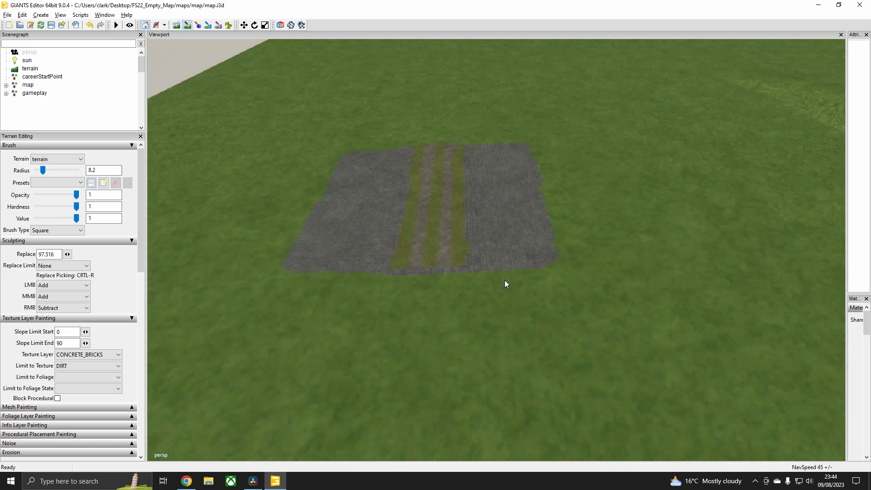
left_click_drag(489, 211, 494, 231, "alt")
middle_click_drag(494, 231, 492, 345, "alt")
scroll(535, 323, "up", 8)
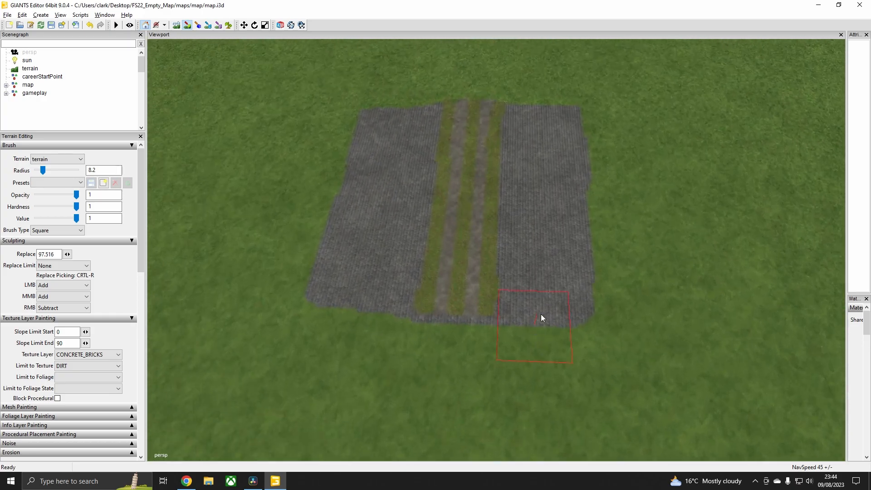
left_click_drag(512, 273, 514, 278, "alt")
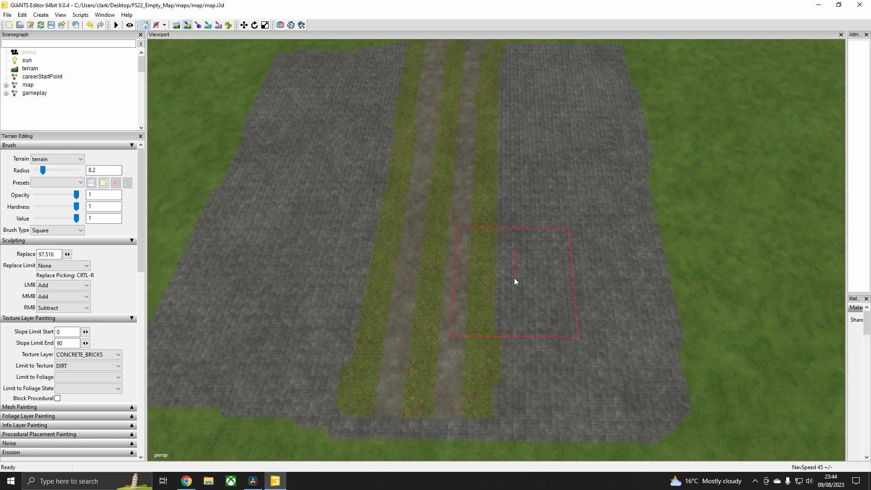
scroll(613, 266, "down", 8)
left_click_drag(460, 240, 535, 226, "alt")
middle_click_drag(535, 227, 524, 269, "alt")
left_click_drag(524, 270, 530, 257, "alt")
middle_click_drag(587, 249, 559, 230, "alt")
- Examine the rock-painted cliff and the wet dirt gully beside it from several angles
left_click_drag(559, 230, 439, 176, "alt")
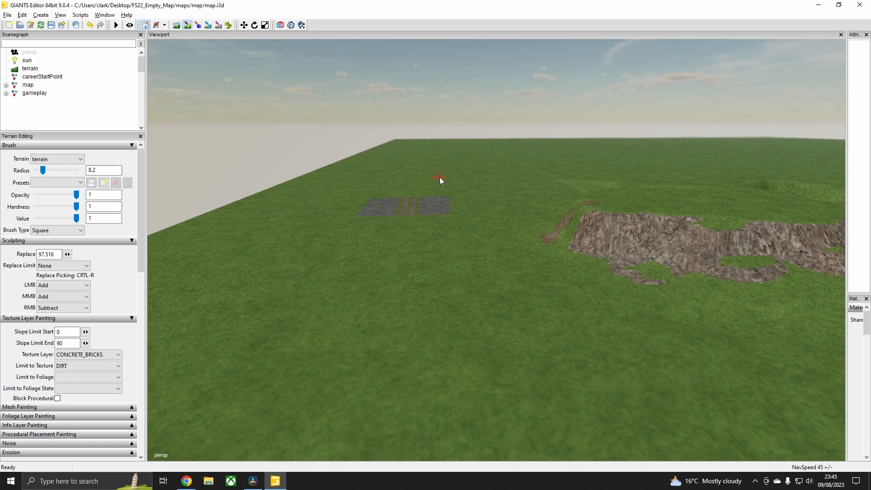
middle_click_drag(439, 177, 426, 246, "alt")
left_click_drag(426, 246, 453, 319, "alt")
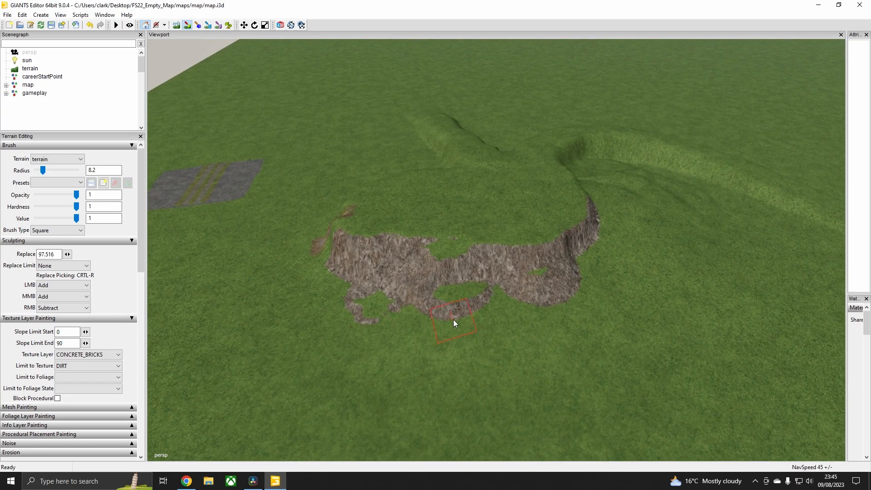
left_click_drag(488, 353, 415, 327, "alt")
right_click_drag(415, 327, 410, 255, "alt")
middle_click_drag(410, 255, 514, 302, "alt")
left_click_drag(513, 303, 539, 312, "alt")
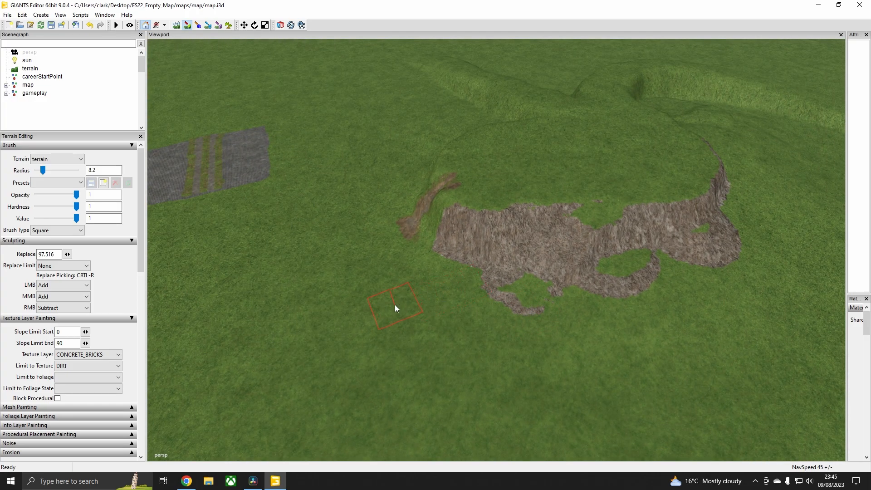
right_click_drag(559, 330, 589, 269, "alt")
mouse_move(588, 269)
middle_mouse_down("alt")
mouse_move(470, 258)
mouse_move(445, 284)
middle_mouse_up("alt")
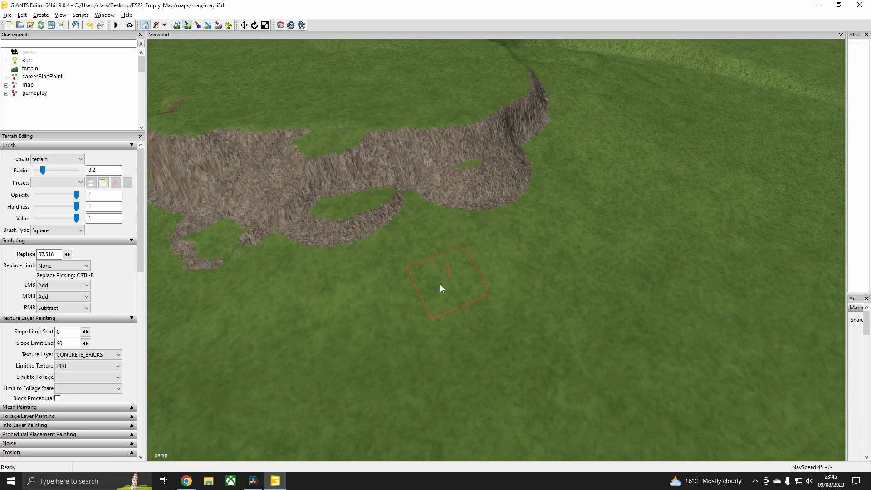
- Reduce the brush radius to 3.45 at the grass pocket by the cliff's foot and clear the Limit to Texture setting
scroll(386, 242, "down", 3)
mouse_move(384, 239)
right_mouse_down("alt")
mouse_move(380, 232)
mouse_move(443, 198)
right_mouse_up("alt")
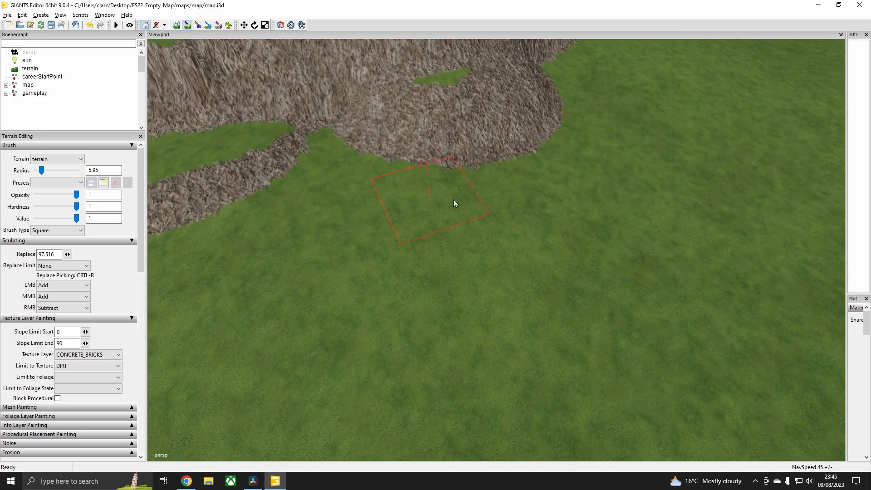
middle_click_drag(443, 197, 555, 247, "alt")
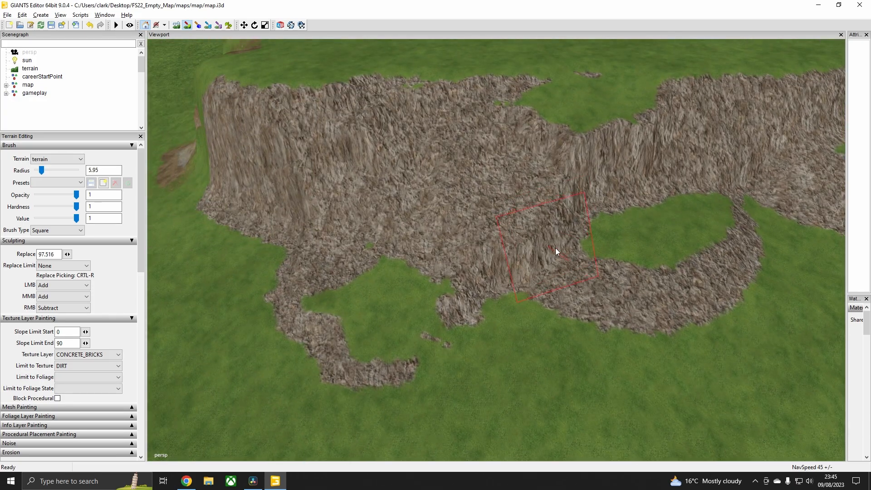
right_click_drag(556, 248, 592, 241, "alt")
scroll(592, 241, "down", 1)
middle_click_drag(593, 241, 531, 243, "alt")
right_click_drag(532, 243, 529, 270, "alt")
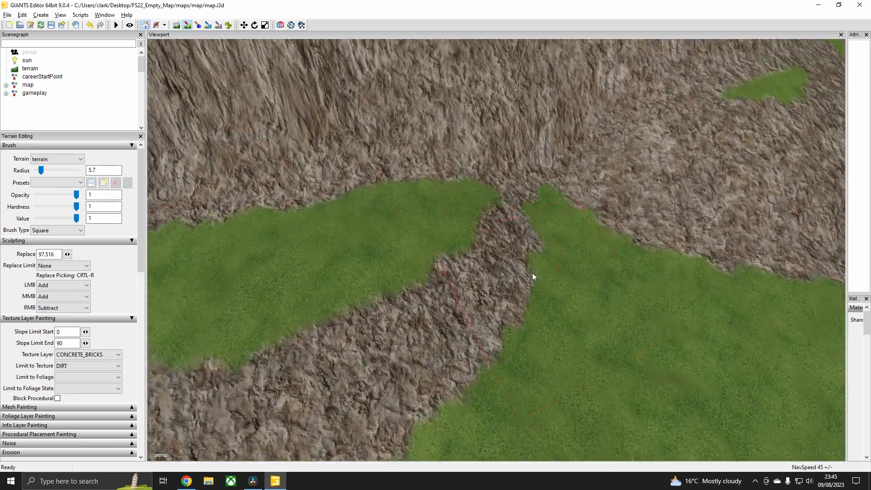
middle_click_drag(529, 271, 515, 304, "alt")
scroll(515, 304, "down", 5)
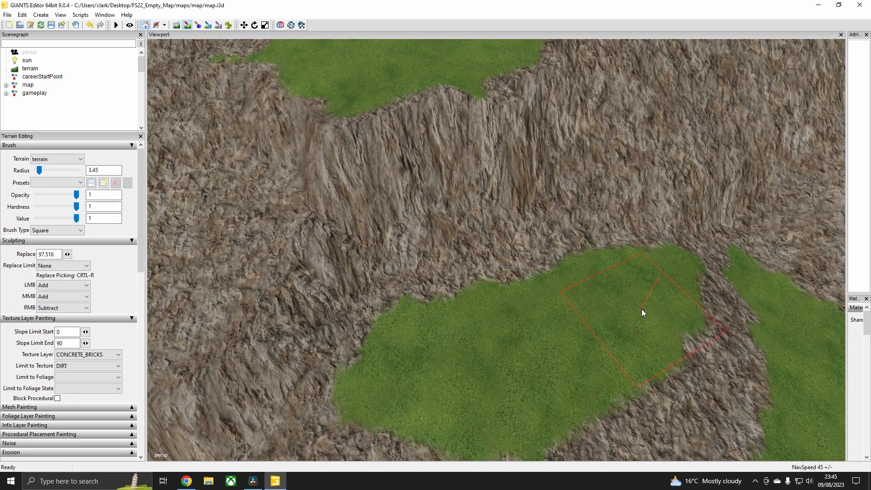
left_click(82, 365)
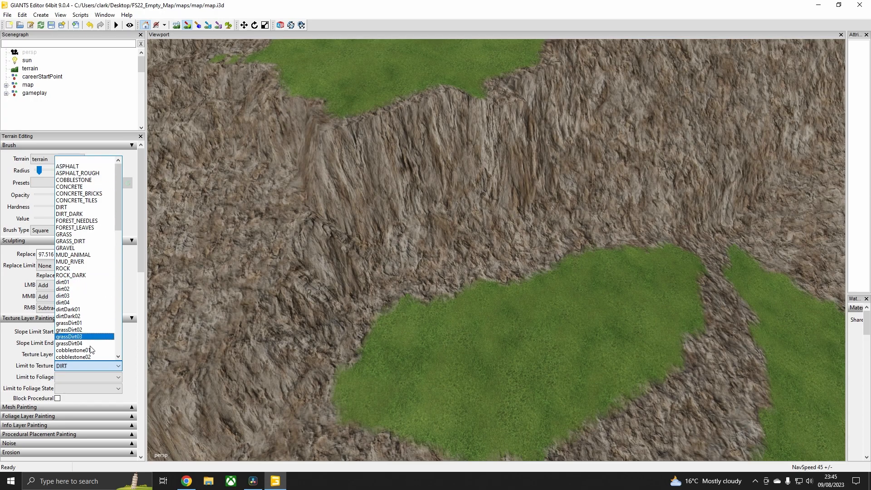
left_click(69, 160)
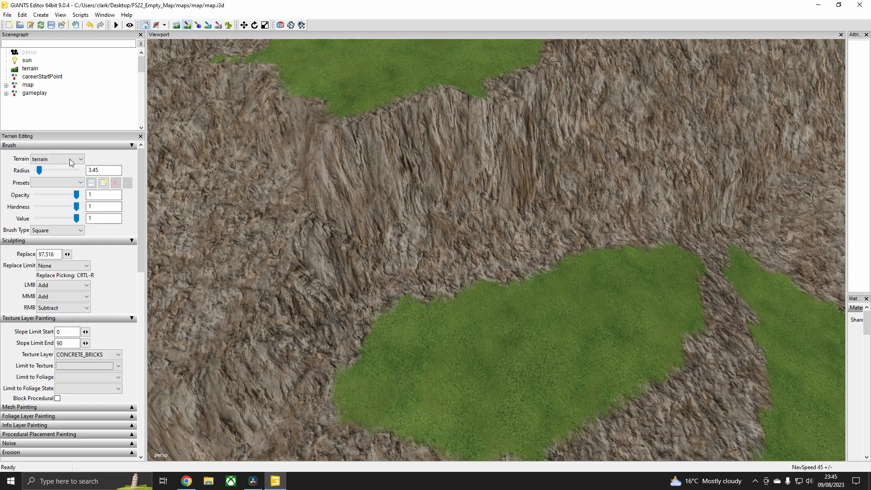
- Paint CONCRETE_BRICKS over the grass pocket between the cliff face and the rock band at its foot
left_click(507, 360)
mouse_move(587, 323)
left_mouse_down()
mouse_move(642, 286)
mouse_move(578, 333)
left_mouse_up()
mouse_move(527, 347)
left_mouse_down()
mouse_move(531, 358)
mouse_move(431, 339)
mouse_move(556, 330)
mouse_move(592, 306)
left_mouse_up()
middle_click_drag(602, 323, 583, 295, "alt")
left_click_drag(582, 296, 680, 236, "alt")
scroll(650, 289, "down", 5)
middle_click_drag(650, 288, 608, 247, "alt")
left_click_drag(609, 246, 597, 198, "alt")
middle_click_drag(581, 170, 587, 224, "alt")
left_click_drag(587, 223, 563, 298, "alt")
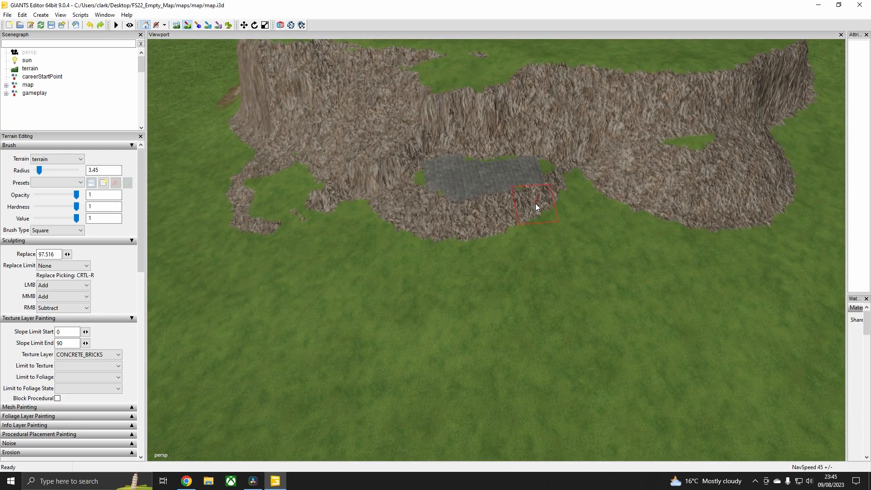
- Undo all the CONCRETE_BRICKS strokes in the grass pocket at the cliff's foot
key("ctrl+z")
key("ctrl+z")
key("ctrl+z")
key("ctrl+z")
key("ctrl+z")
key("ctrl+z")
key("ctrl+z")
key("ctrl+z")
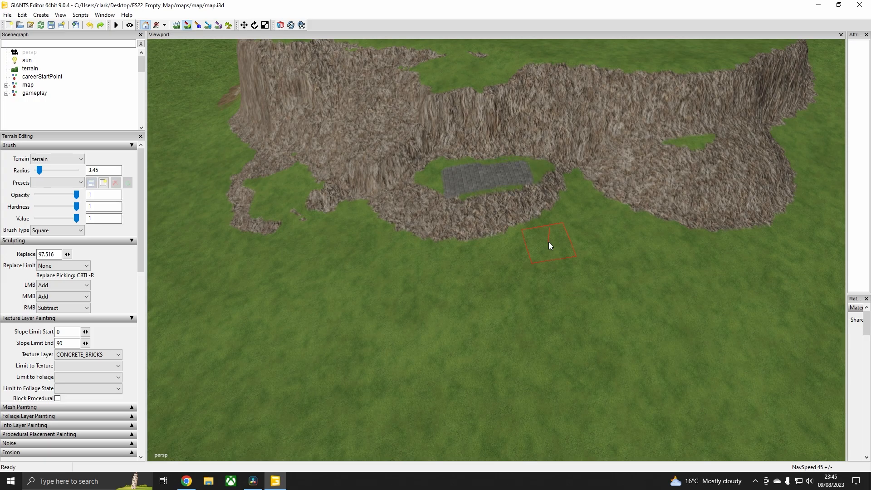
key("ctrl+z")
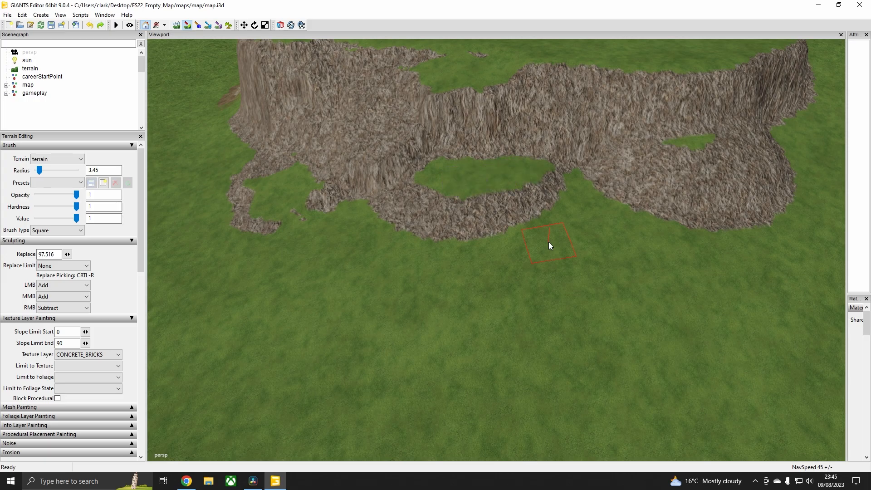
- Review the foliage types offered for Limit to Foliage in the texture layer painting settings
left_click_drag(647, 262, 632, 227, "alt")
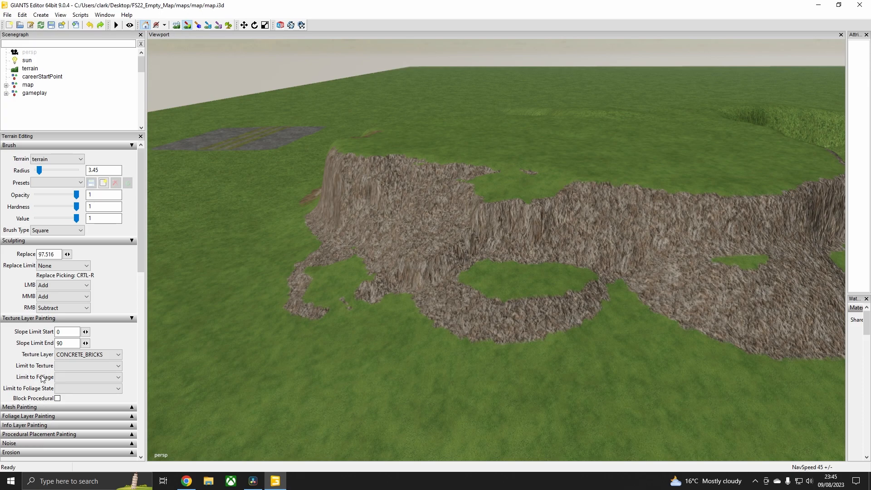
left_click(84, 379)
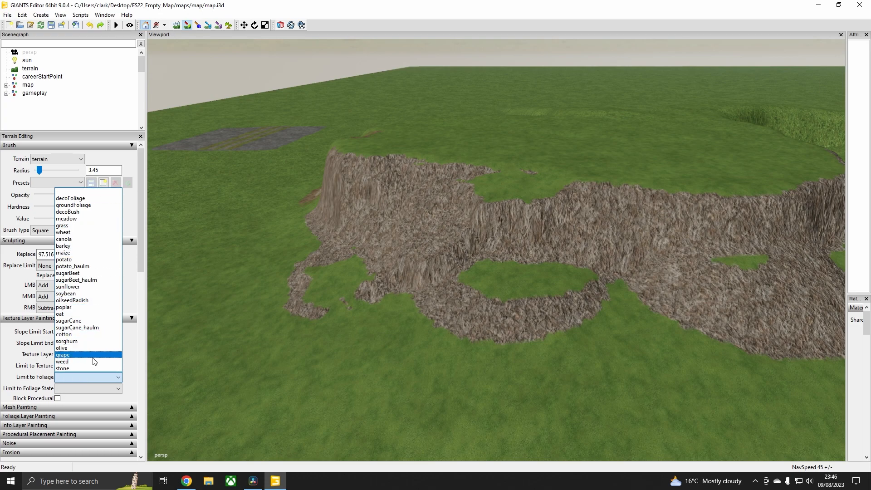
left_click(12, 363)
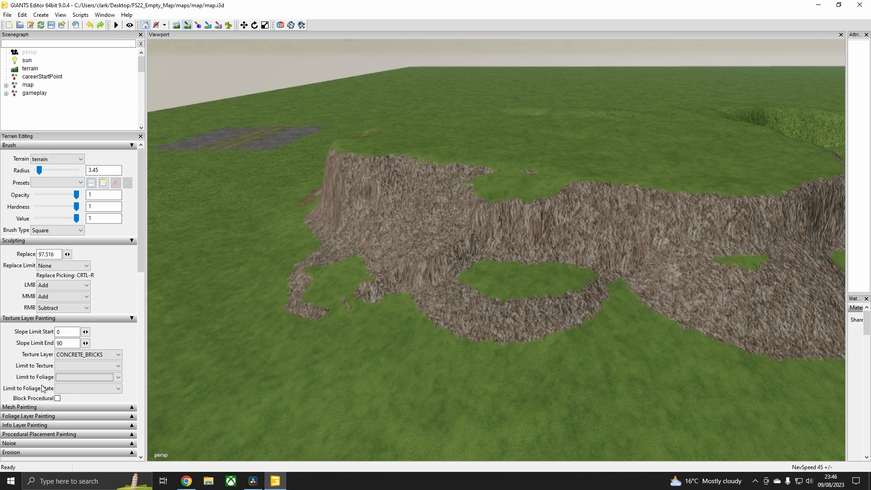
scroll(15, 356, "down", 1)
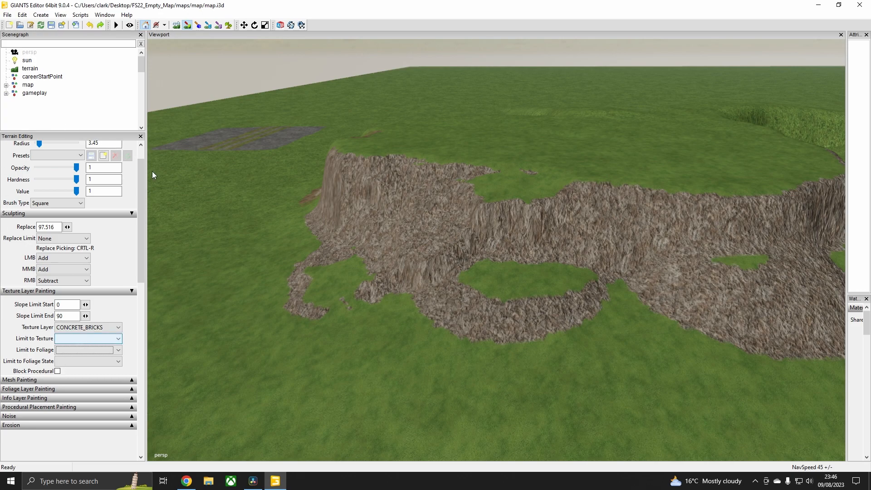
- Set the texture layer to ASPHALT and paint it across the unpainted grass cliff face beside the dirt gully
mouse_move(299, 238)
left_mouse_down("alt")
mouse_move(298, 214)
mouse_move(405, 240)
mouse_move(491, 241)
mouse_move(562, 210)
mouse_move(589, 239)
mouse_move(576, 263)
mouse_move(608, 245)
mouse_move(521, 258)
mouse_move(582, 225)
mouse_move(508, 214)
left_mouse_up("alt")
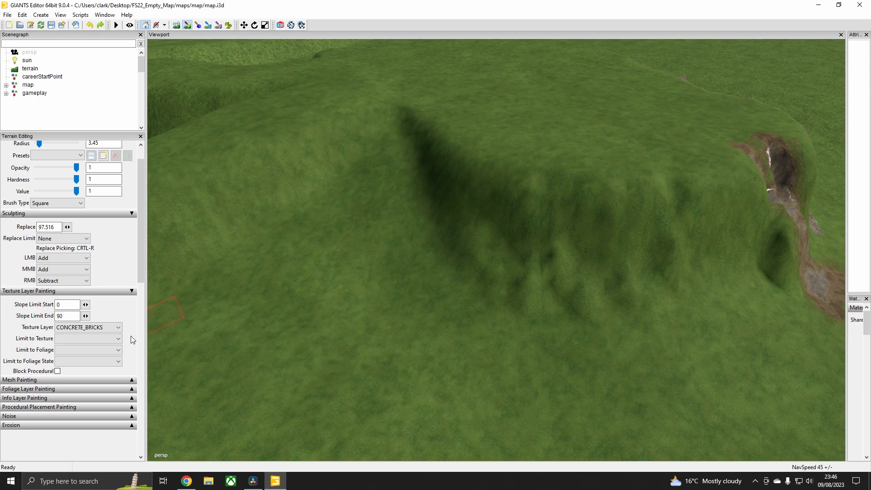
left_click(90, 328)
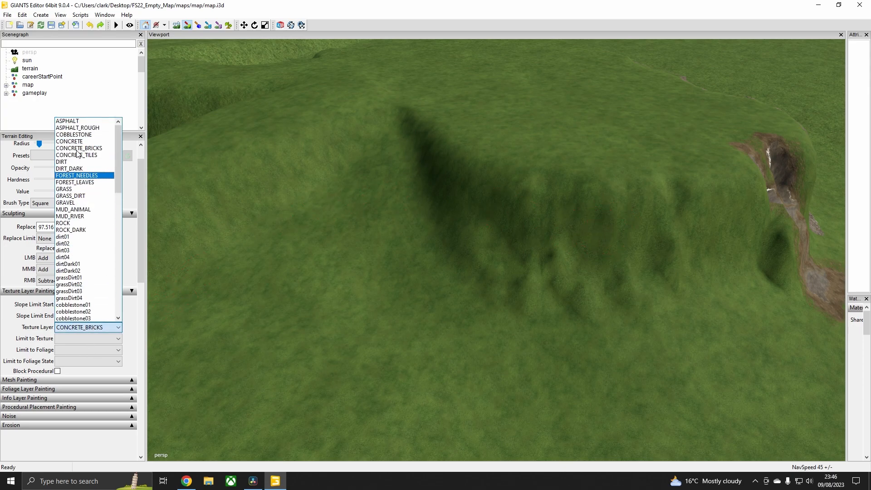
left_click(68, 120)
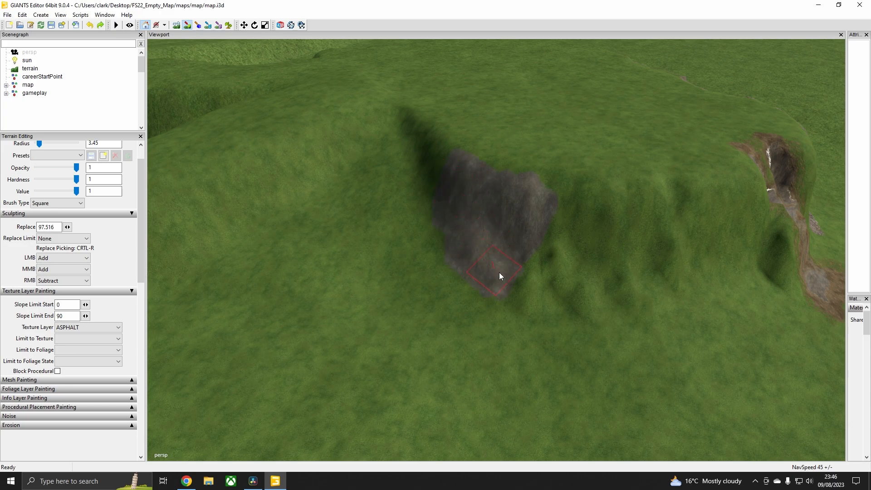
left_click_drag(567, 217, 737, 220)
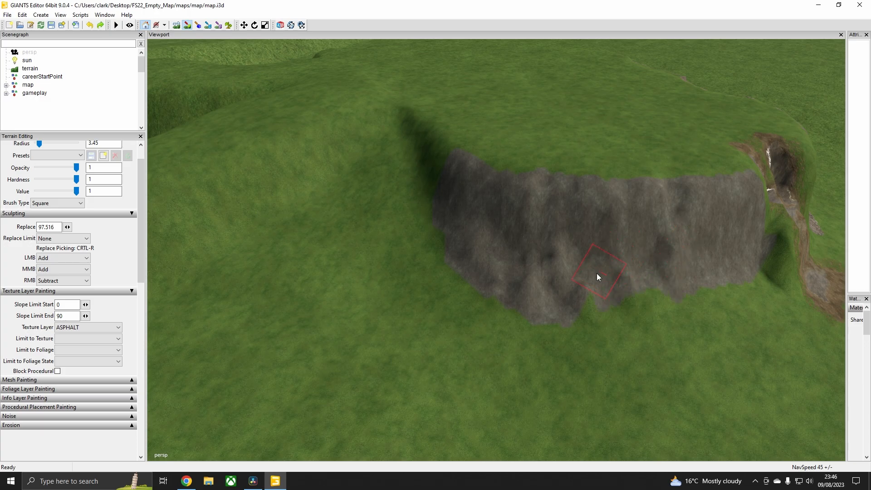
- Extend the ASPHALT paint along the shaded, tapering end of the cliff, reducing the brush radius to 2.2 and finally 1.2
left_click_drag(567, 280, 639, 229, "alt")
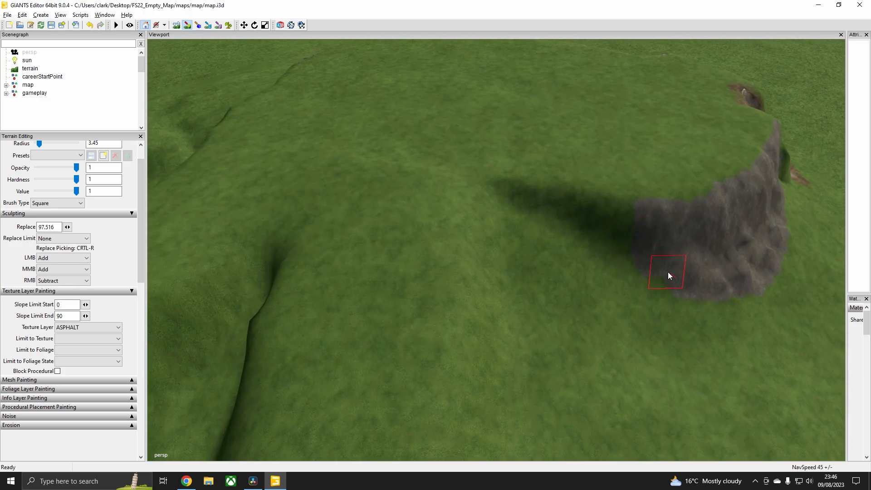
right_click_drag(668, 271, 722, 242, "alt")
middle_click_drag(718, 228, 668, 242, "alt")
right_click_drag(668, 243, 614, 273, "alt")
scroll(526, 281, "down", 5)
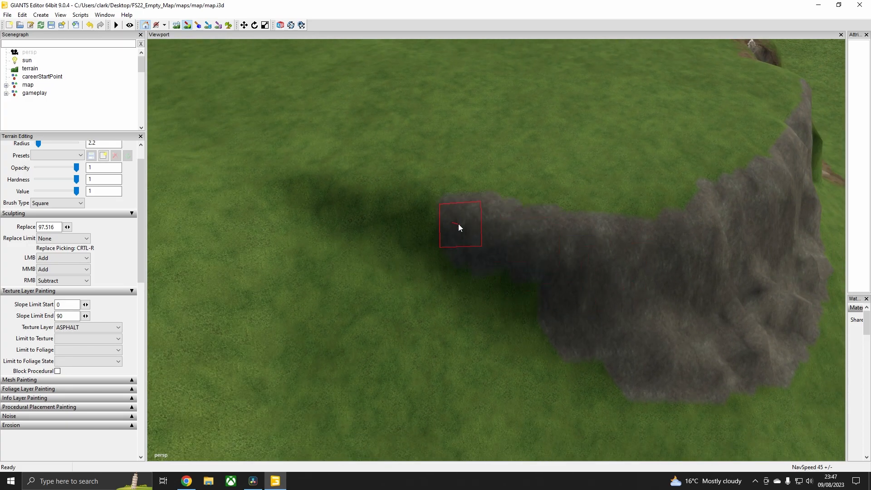
left_click_drag(395, 222, 336, 216)
scroll(317, 219, "down", 2)
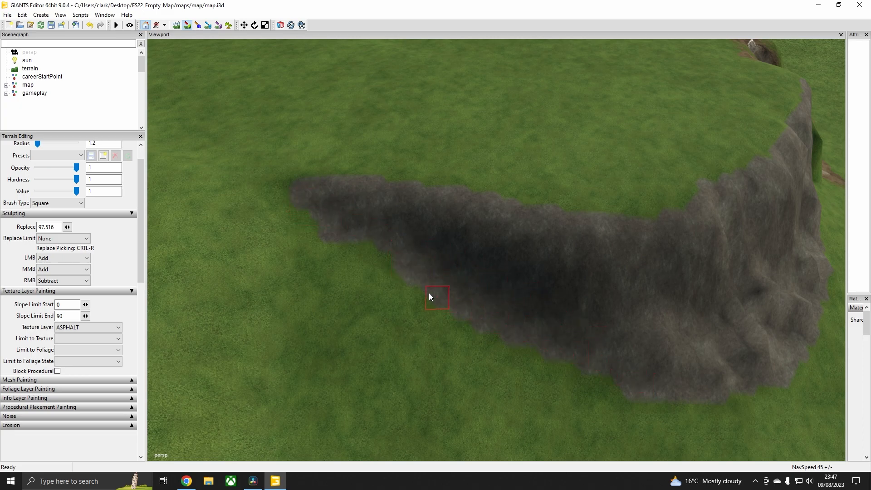
- Examine the rock-painted cliff and the neighbouring dirt gully from a distance across the terrain
mouse_move(610, 336)
left_mouse_down("alt")
mouse_move(504, 266)
mouse_move(595, 316)
left_mouse_up("alt")
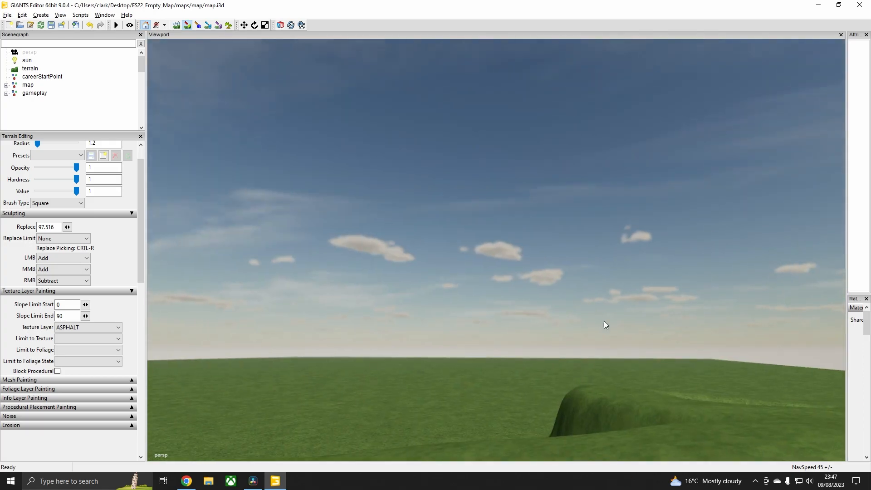
mouse_move(592, 276)
left_mouse_down("alt")
mouse_move(622, 366)
mouse_move(594, 314)
mouse_move(700, 301)
mouse_move(621, 272)
mouse_move(619, 200)
mouse_move(574, 228)
mouse_move(549, 290)
mouse_move(519, 263)
mouse_move(415, 265)
left_mouse_up("alt")
middle_click_drag(415, 276, 560, 271, "alt")
left_click_drag(440, 268, 479, 276, "alt")
left_click_drag(404, 267, 446, 236, "alt")
left_click_drag(589, 240, 510, 221, "alt")
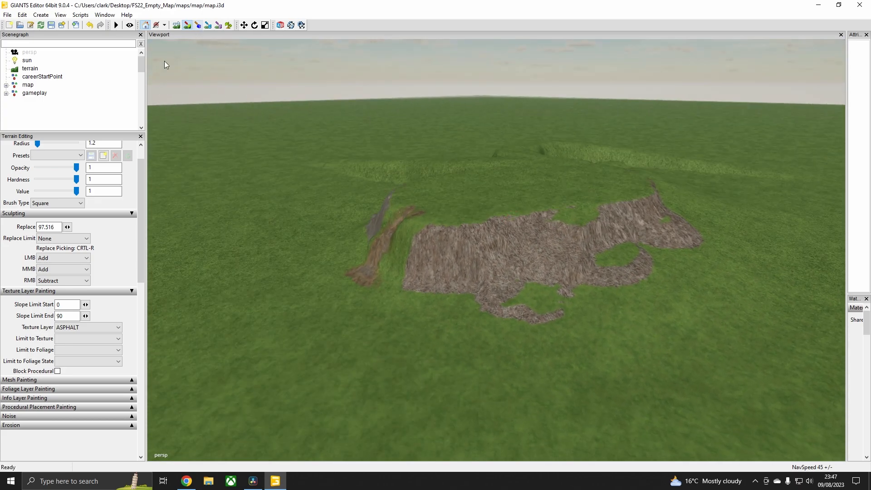